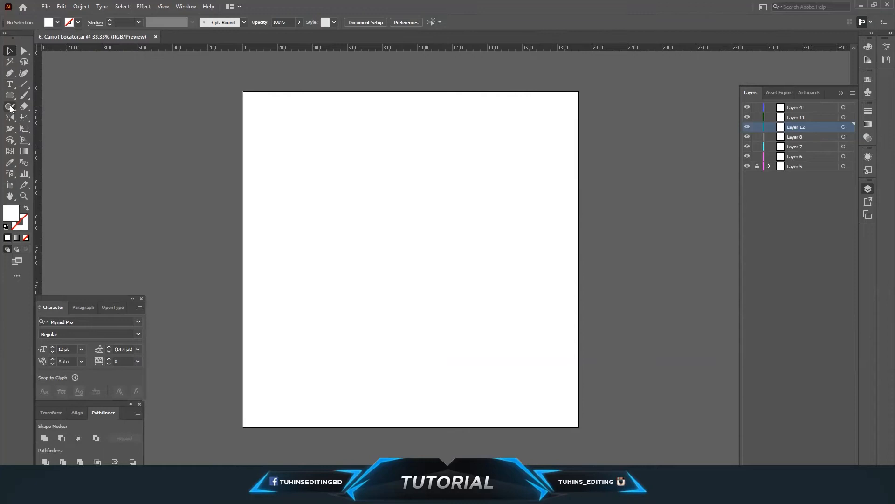
Draw a circle about 278 px across on the artboard's vertical centre line and fill it orange.
click(41, 115)
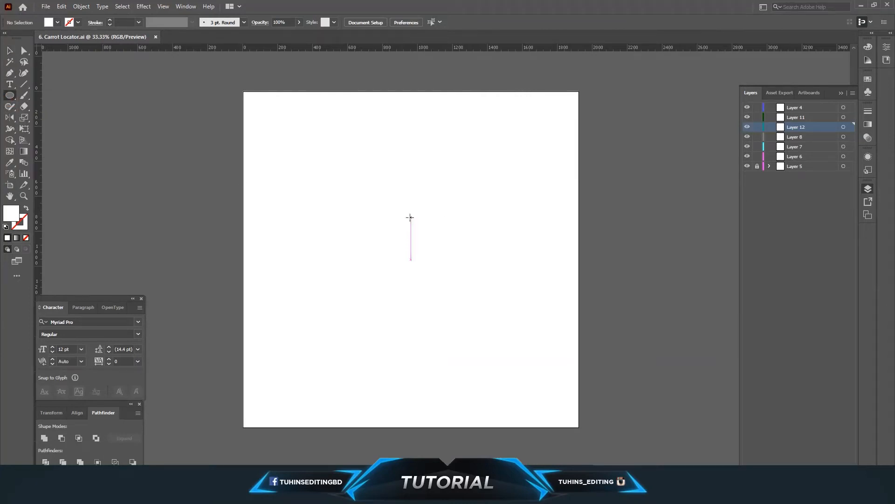
drag(411, 215, 426, 242)
click(58, 23)
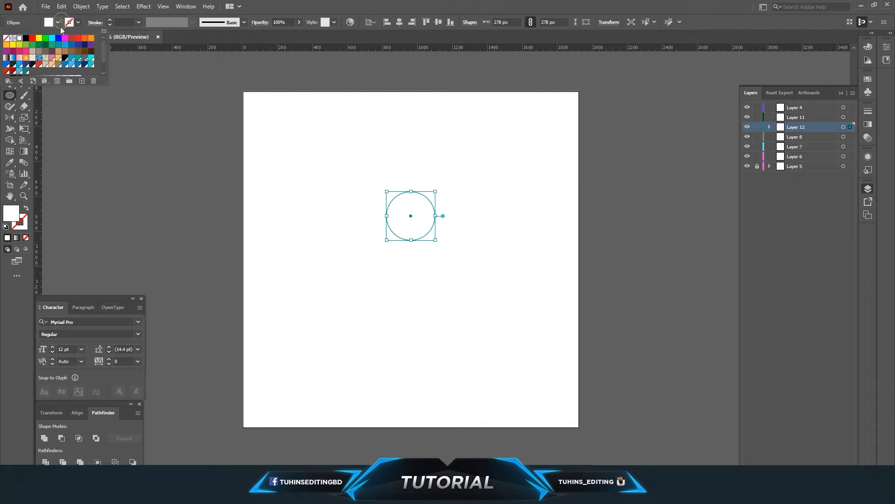
click(5, 45)
click(9, 50)
click(308, 238)
click(403, 225)
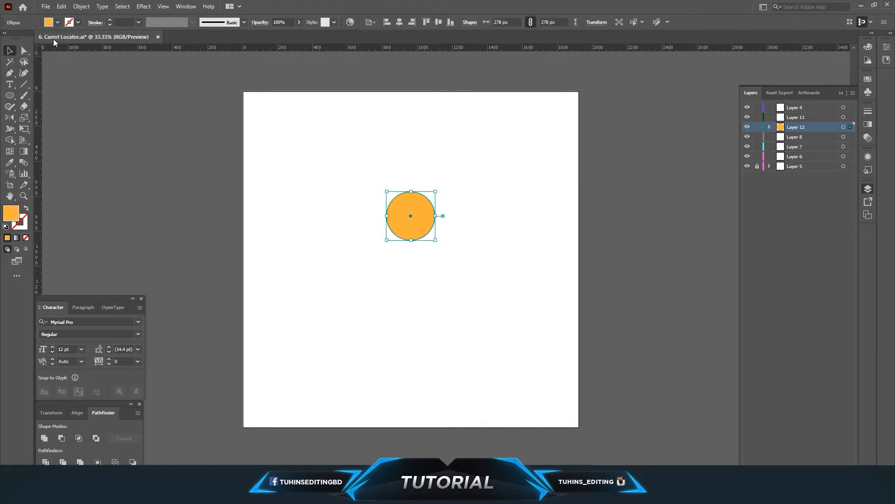
Duplicate the orange circle in place, scale the copy to about half size around its centre, and fill it white.
click(59, 7)
click(75, 52)
click(62, 5)
click(84, 85)
drag(436, 241, 434, 231)
key(i)
click(445, 256)
click(10, 50)
click(360, 270)
click(417, 228)
drag(425, 229, 424, 228)
click(457, 246)
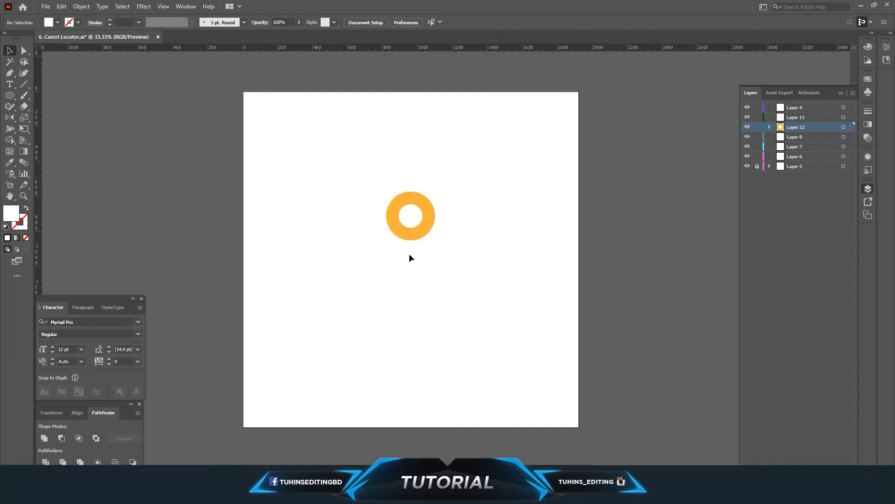
Cut the inner circle out of the orange circle with the Shape Builder to leave a ring.
drag(457, 164, 343, 288)
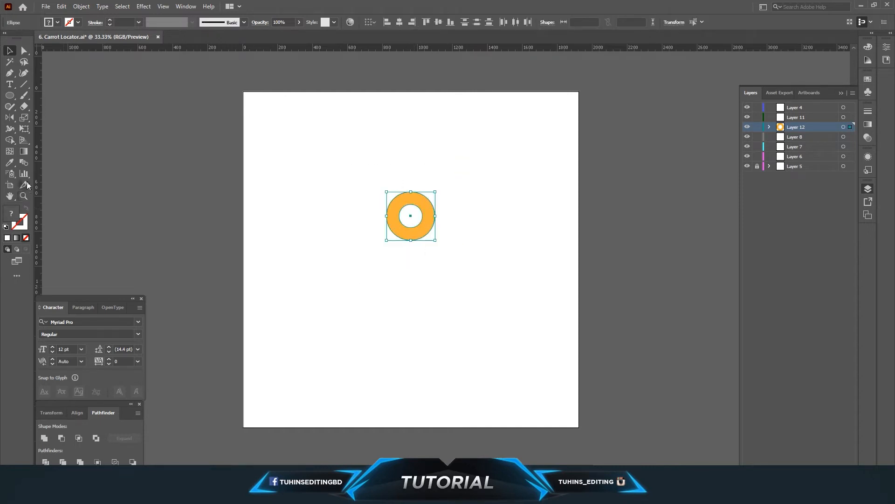
click(9, 141)
alt+click(418, 215)
click(25, 52)
click(281, 231)
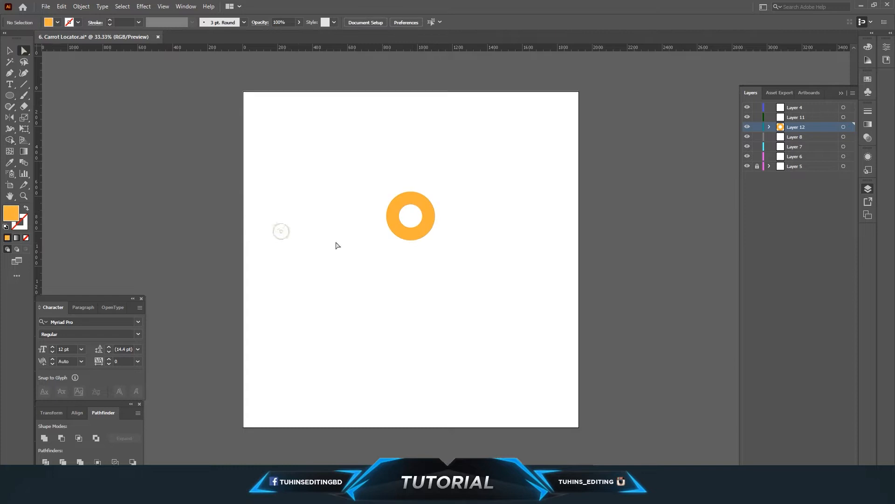
Draw the left half of a tapered body with the Pen tool, curving from the ring's left edge to a tip at about X 960, Y 1104 px.
click(386, 220)
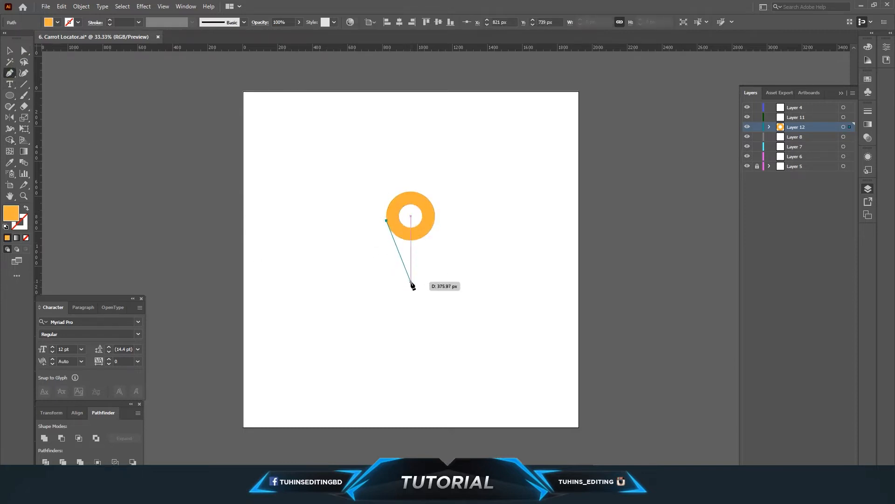
mouse_move(441, 300)
mouse_down()
mouse_move(440, 286)
mouse_move(438, 301)
mouse_up()
click(410, 284)
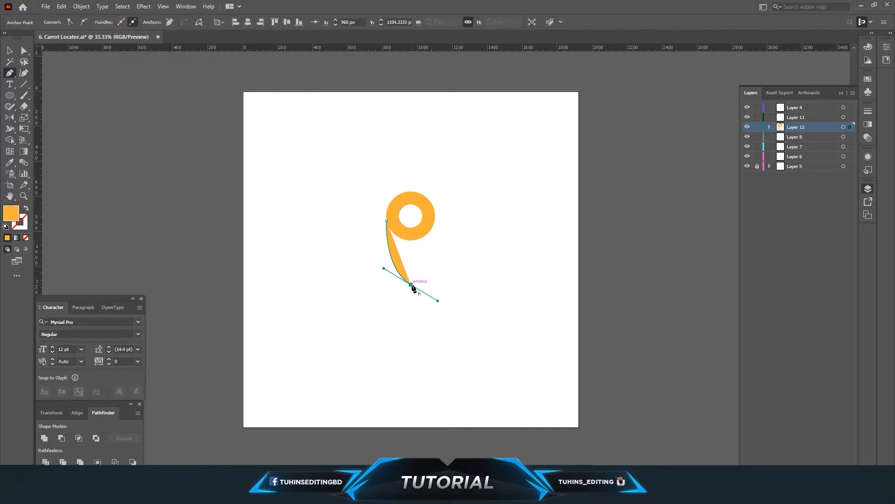
click(411, 236)
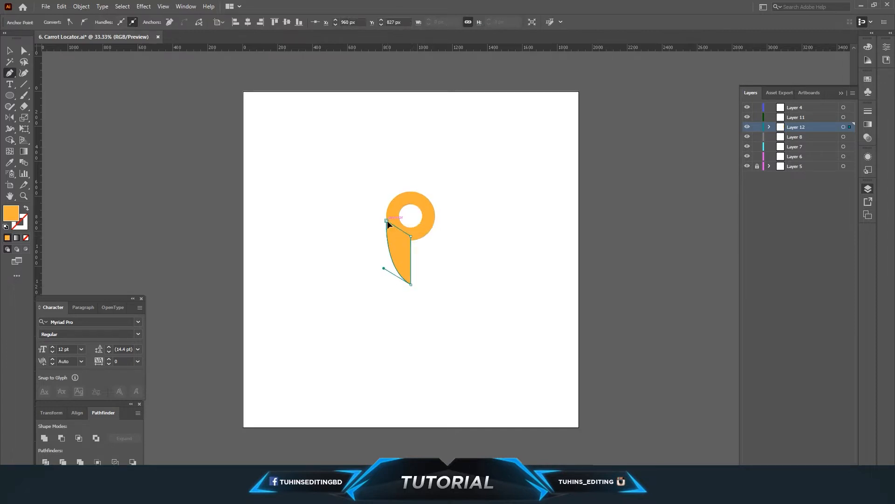
Move the half body's upper-left anchor point up to meet the ring's leftmost point.
click(23, 51)
click(261, 286)
key(ctrl+equal)
key(ctrl+equal)
key(ctrl+equal)
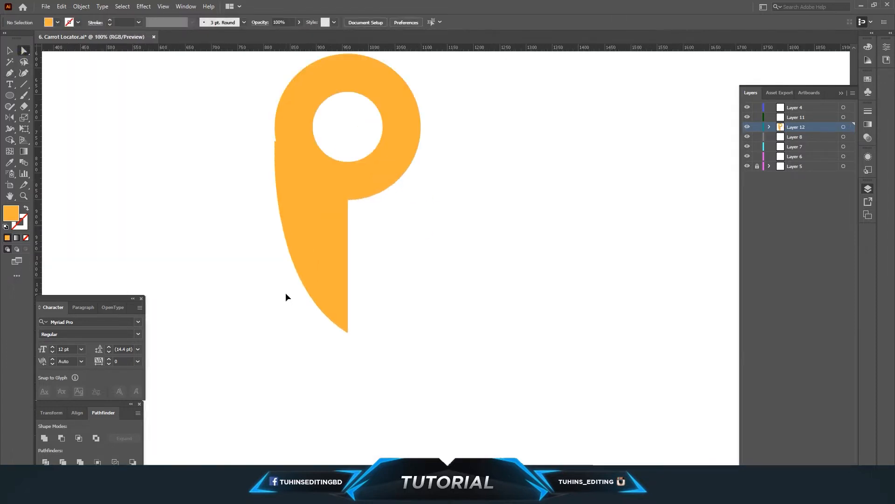
click(275, 140)
drag(275, 140, 275, 127)
click(382, 255)
Adjust the curve handle at the half body's tip so its outer edge bulges slightly more.
scroll(383, 256, up, 2)
click(323, 254)
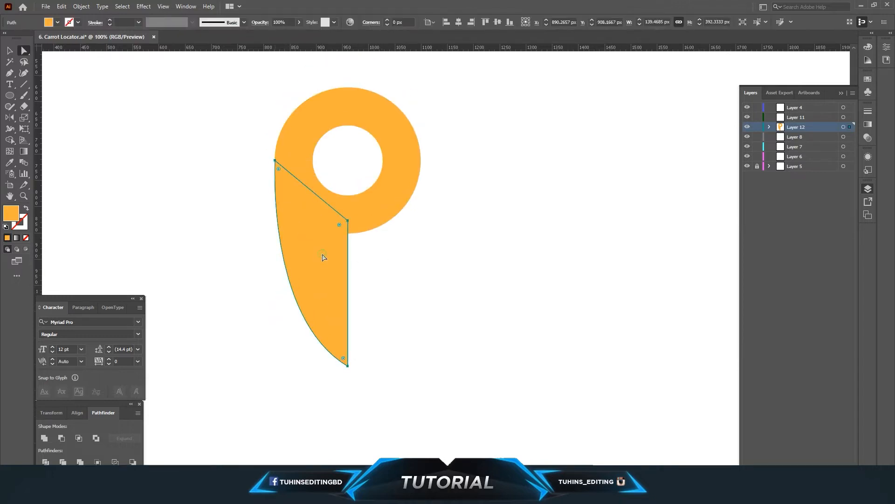
click(347, 366)
drag(267, 319, 260, 312)
click(393, 324)
scroll(393, 324, up, 2)
Duplicate the half body in place, reflect the copy across the vertical axis, and align it against the original's straight edge.
click(302, 302)
click(62, 6)
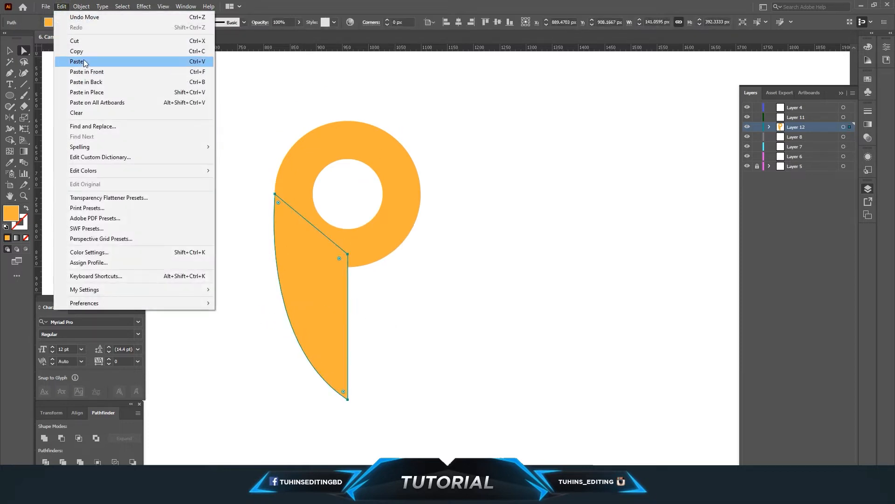
click(81, 52)
click(61, 6)
click(86, 92)
click(82, 7)
mouse_move(88, 19)
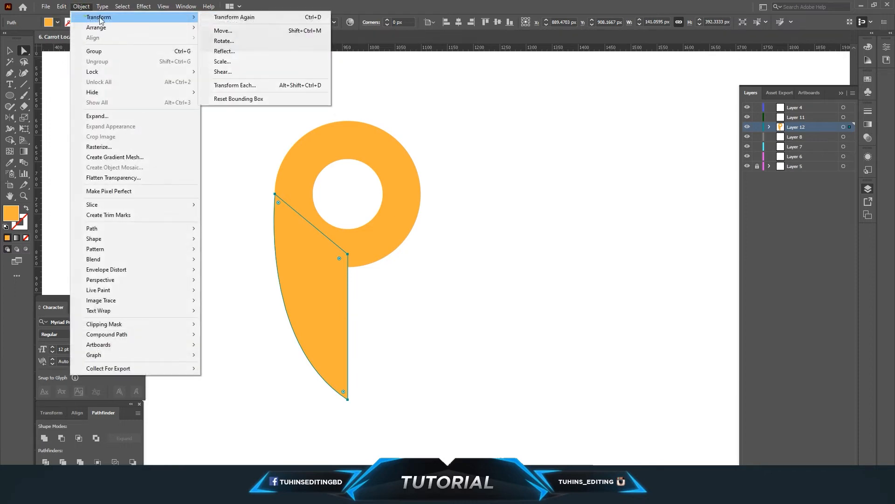
click(238, 51)
click(387, 209)
click(449, 306)
drag(317, 288, 385, 284)
click(453, 287)
Unite the two body halves into one shape with Pathfinder.
click(410, 287)
shift+click(332, 294)
click(44, 437)
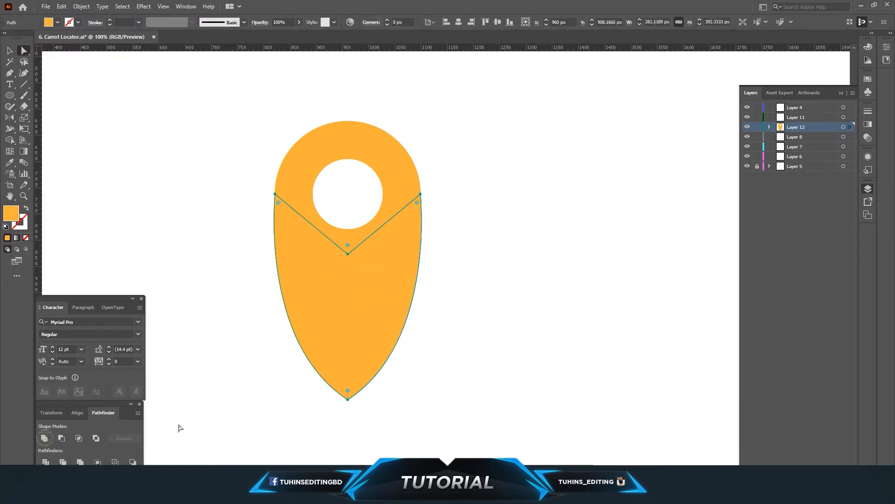
Round the sharp corner at the bottom tip of the body.
drag(348, 391, 351, 376)
key(ctrl+z)
click(348, 399)
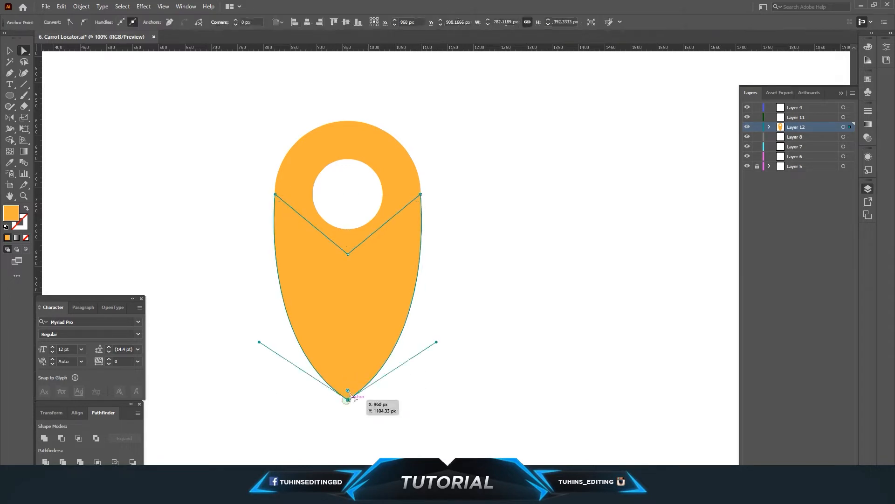
drag(349, 392, 348, 370)
click(434, 310)
click(396, 310)
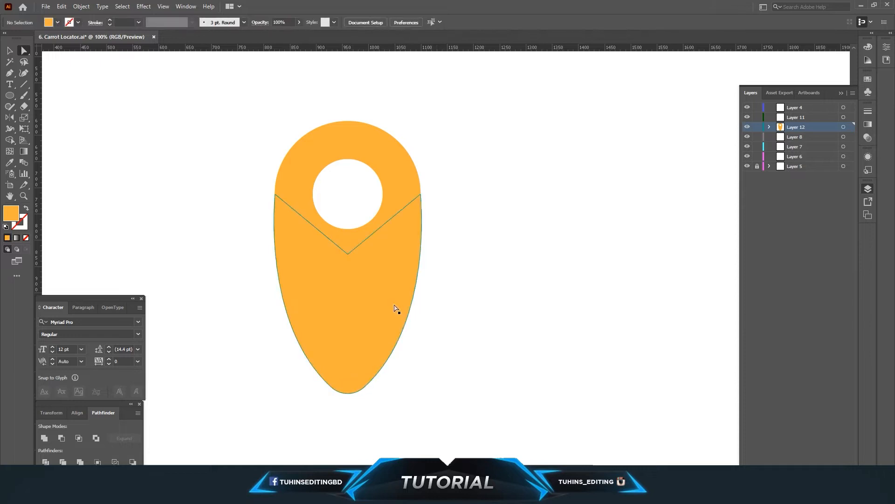
click(454, 308)
Unite the ring and the tapered body into a single pin shape.
key(ctrl+minus)
key(ctrl+minus)
key(ctrl+minus)
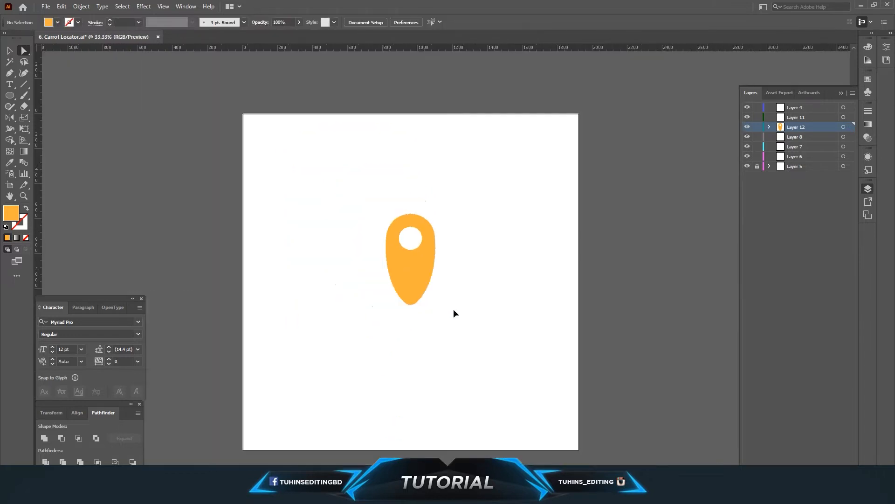
key(ctrl+plus)
key(ctrl+plus)
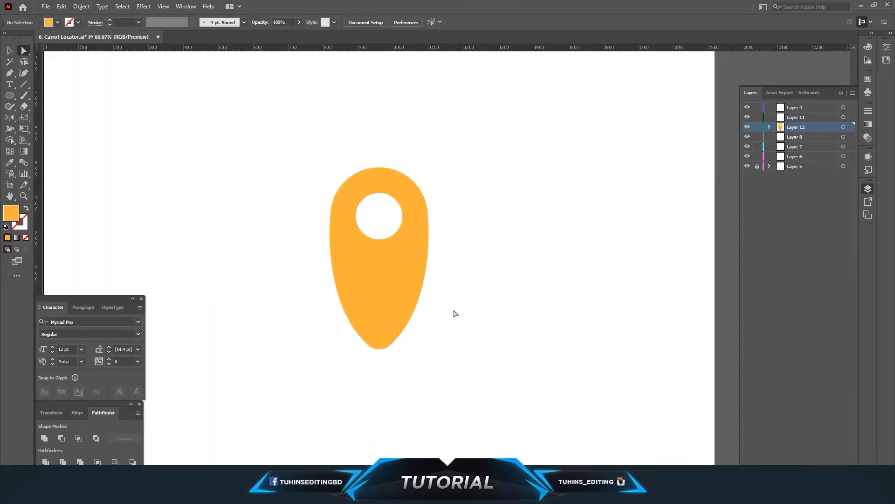
key(ctrl+a)
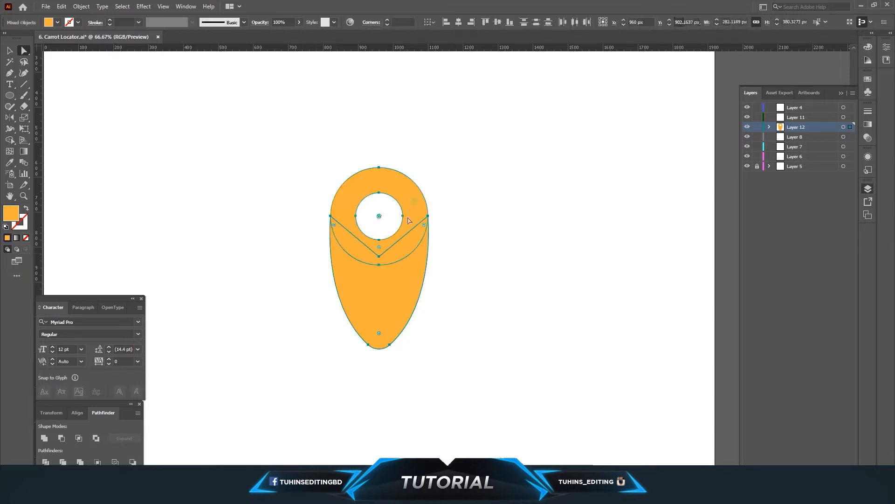
click(44, 438)
click(423, 351)
key(ctrl+plus)
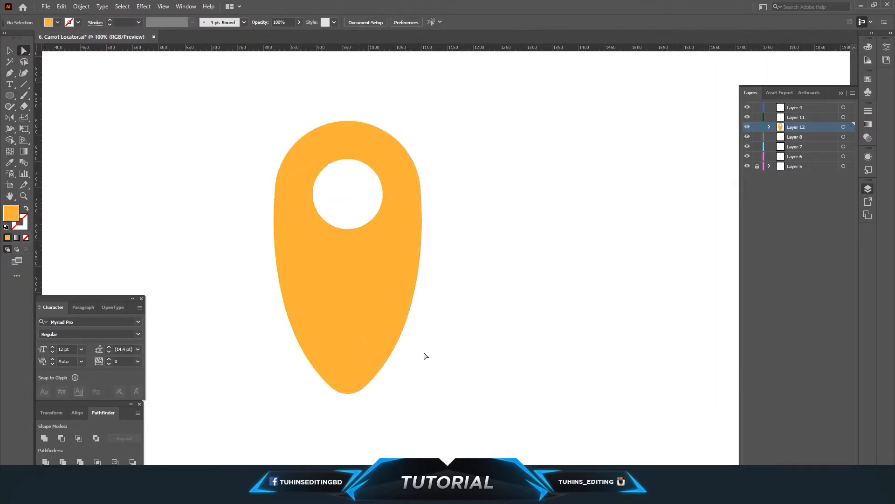
Draw a thin curved stripe about 111 by 19 px tapering inward from the pin's left edge and fill it white.
key(p)
click(266, 257)
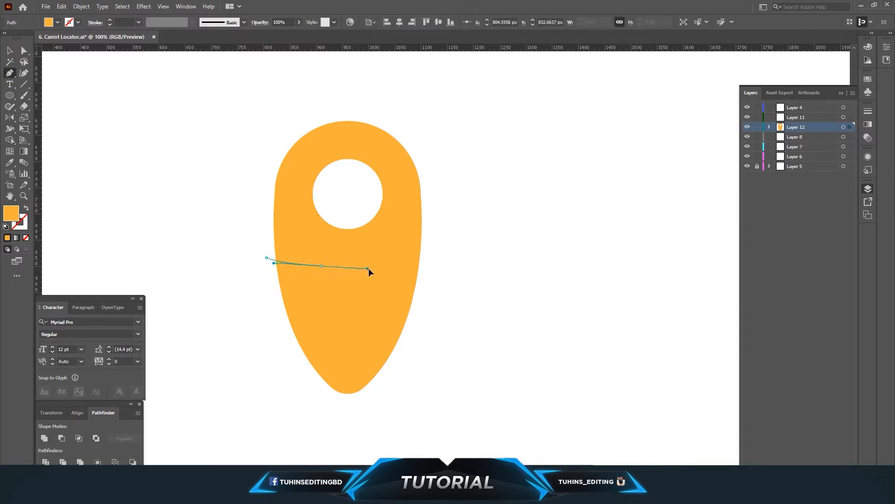
drag(369, 268, 362, 269)
click(321, 266)
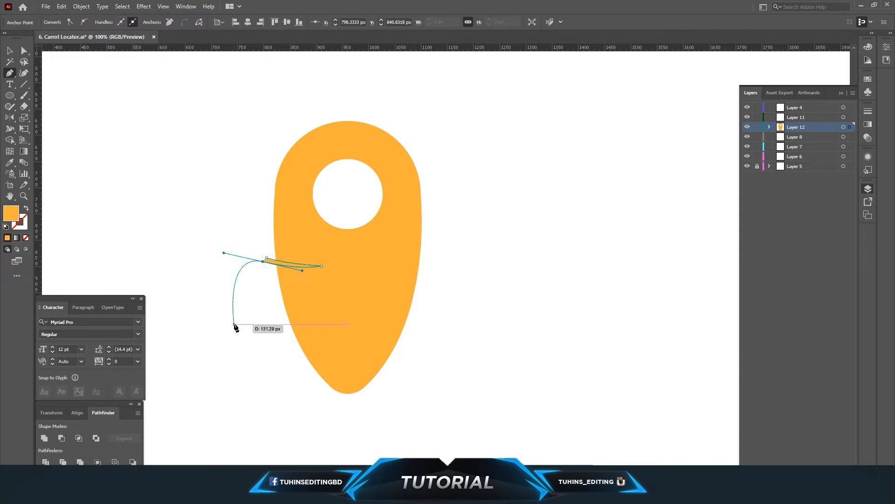
key(i)
click(248, 322)
click(10, 51)
click(146, 292)
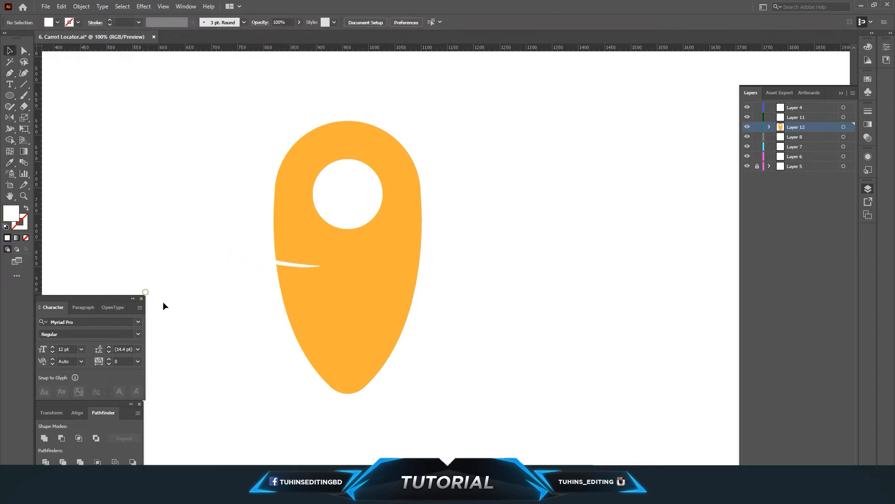
Duplicate the stripe twice down the pin's left edge, and place another copy on the right half of the body.
click(295, 265)
drag(303, 267, 310, 320)
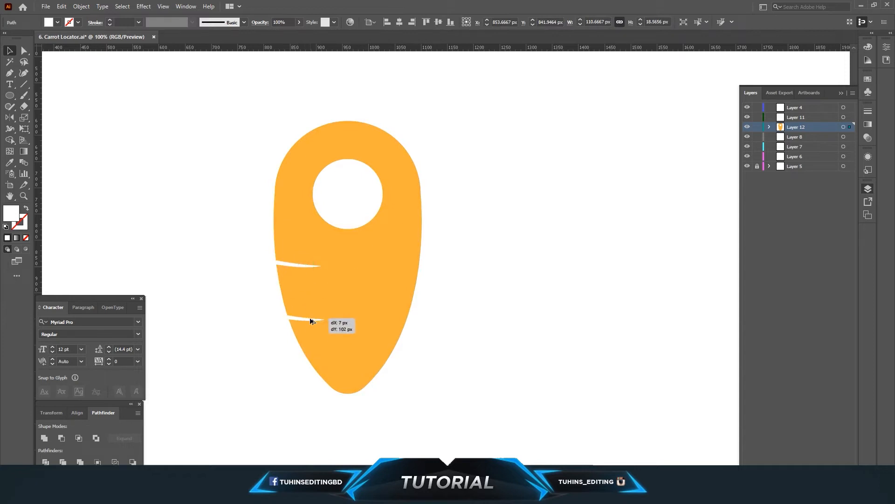
click(456, 350)
drag(311, 321, 372, 316)
click(464, 376)
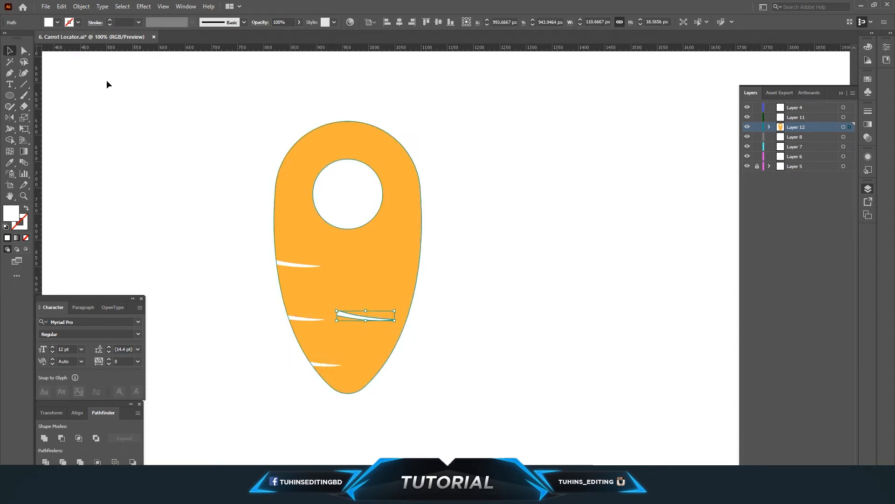
Reflect the right-hand stripe across the vertical axis and move it onto the pin's lower right edge.
click(81, 6)
mouse_move(90, 17)
click(219, 51)
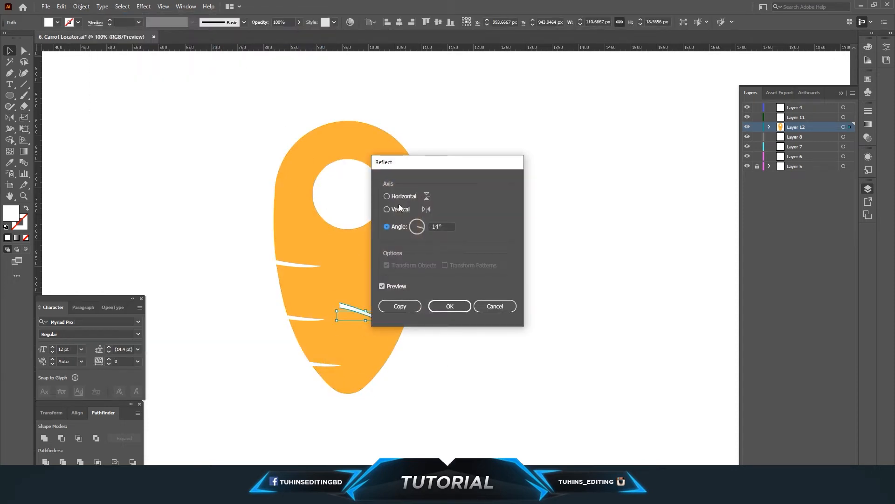
key(Return)
drag(380, 320, 402, 343)
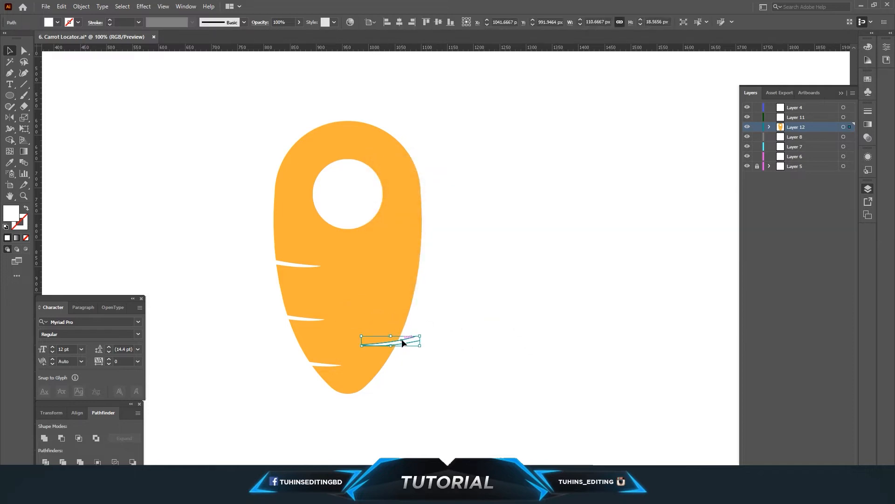
Duplicate the mirrored stripe twice up the pin's right edge, staggered against the left stripes.
drag(401, 339, 418, 308)
key(ctrl+z)
click(462, 319)
drag(400, 342, 408, 248)
click(464, 253)
Select all the artwork and cut the uppermost left stripe out of the pin with the Shape Builder.
key(ctrl+minus)
key(ctrl+minus)
key(ctrl+minus)
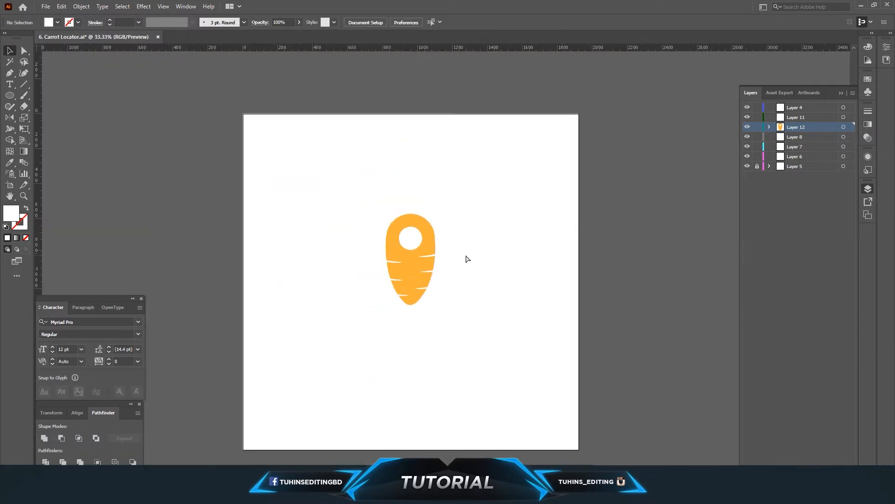
key(ctrl+plus)
key(ctrl+plus)
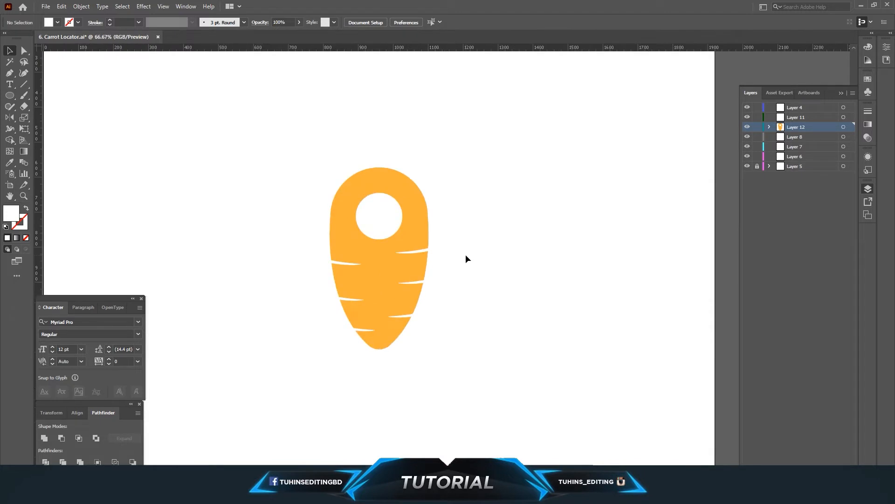
key(ctrl+a)
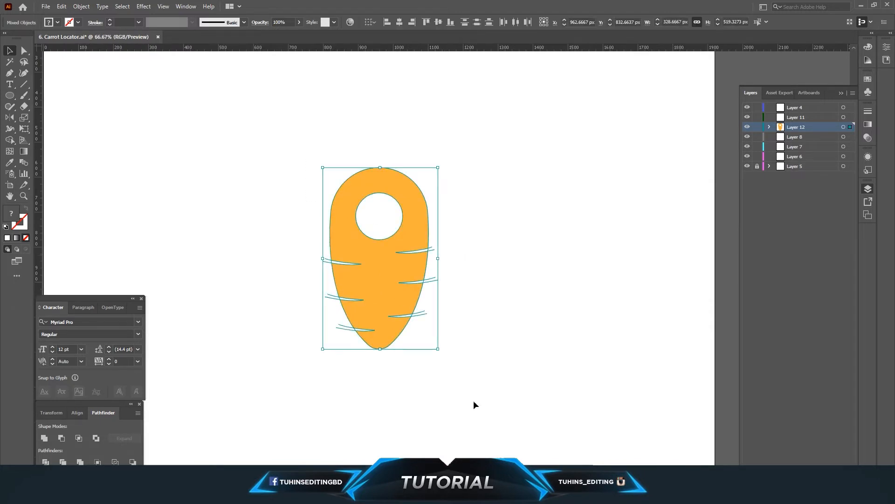
key(ctrl+plus)
key(ctrl+plus)
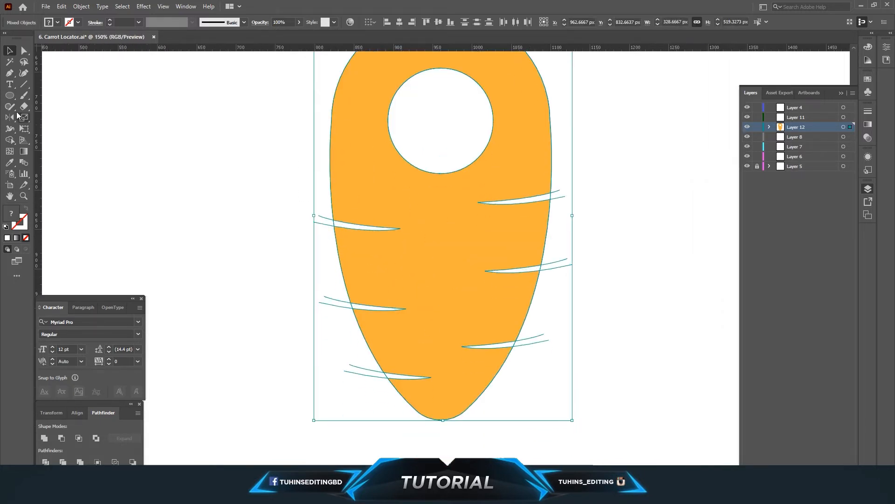
click(11, 139)
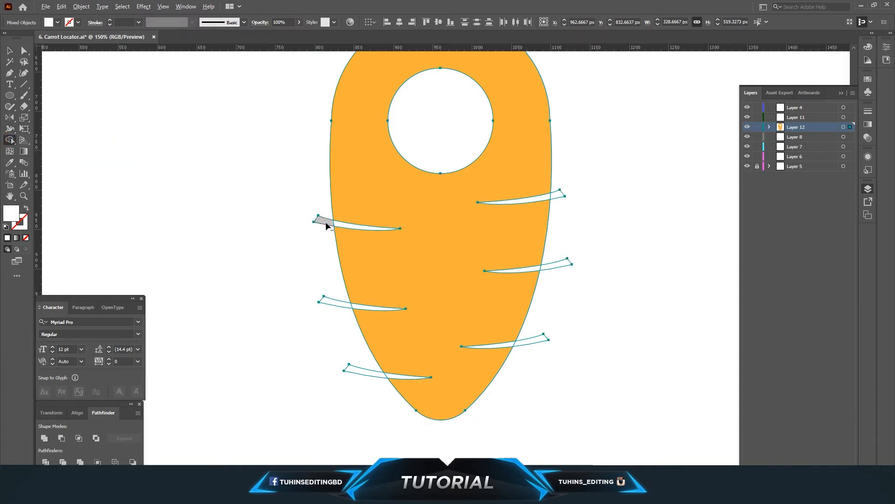
click(342, 225)
key(ctrl+z)
drag(299, 213, 341, 227)
Cut the two remaining left stripes and the three right stripes out of the pin with the Shape Builder.
drag(307, 295, 357, 308)
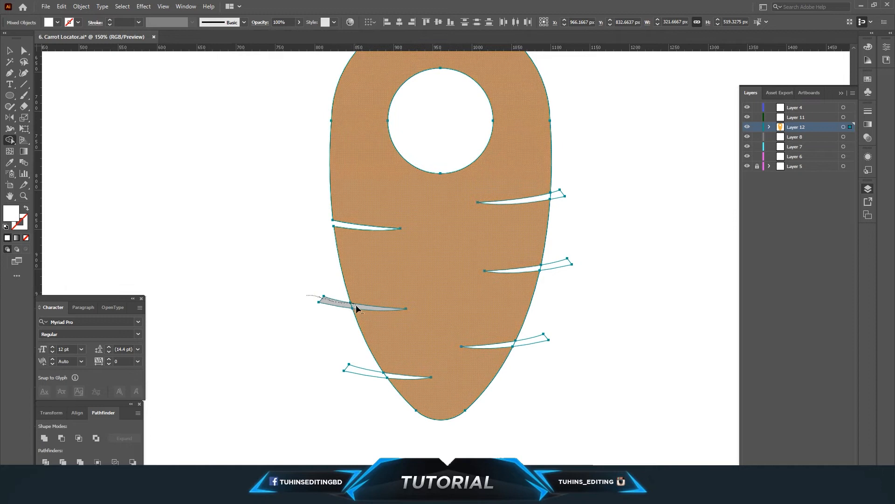
drag(281, 311, 353, 306)
key(ctrl+z)
drag(341, 362, 353, 371)
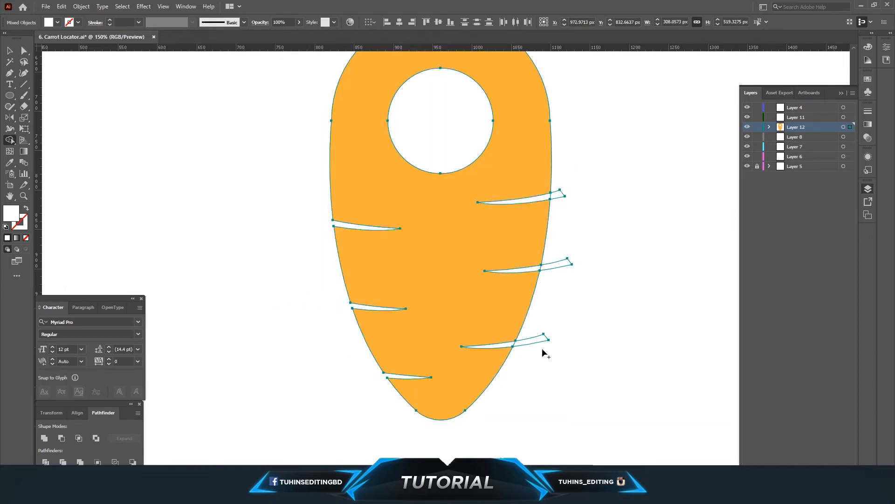
drag(512, 347, 514, 348)
drag(558, 203, 554, 196)
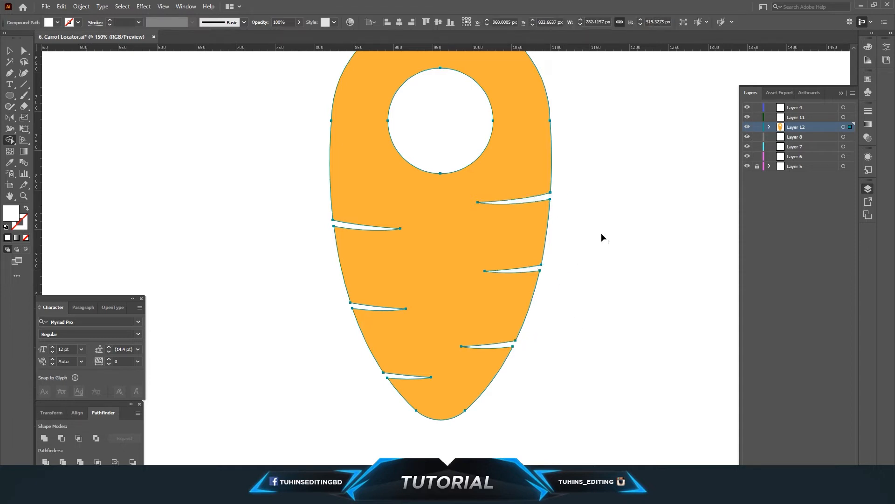
Fill the carrot-shaped pin body with a deep orange swatch.
scroll(601, 233, up, 3)
click(25, 51)
click(134, 204)
click(367, 249)
click(57, 22)
click(85, 38)
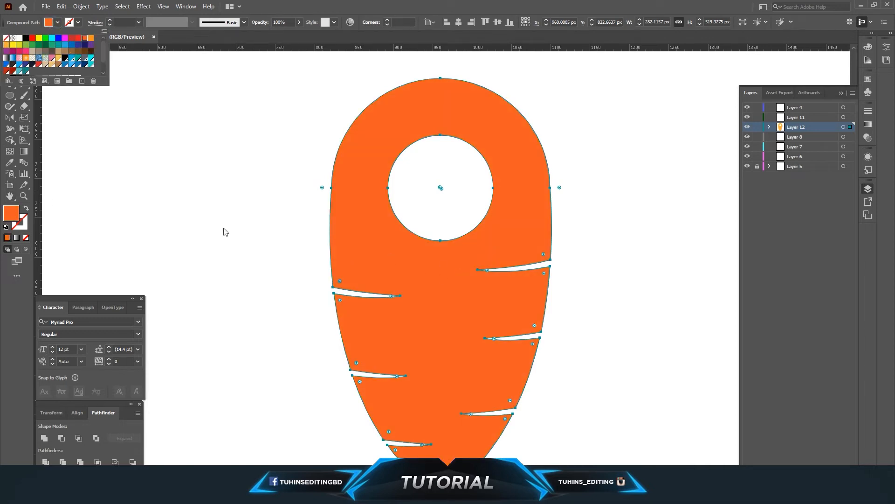
click(228, 247)
key(ctrl+0)
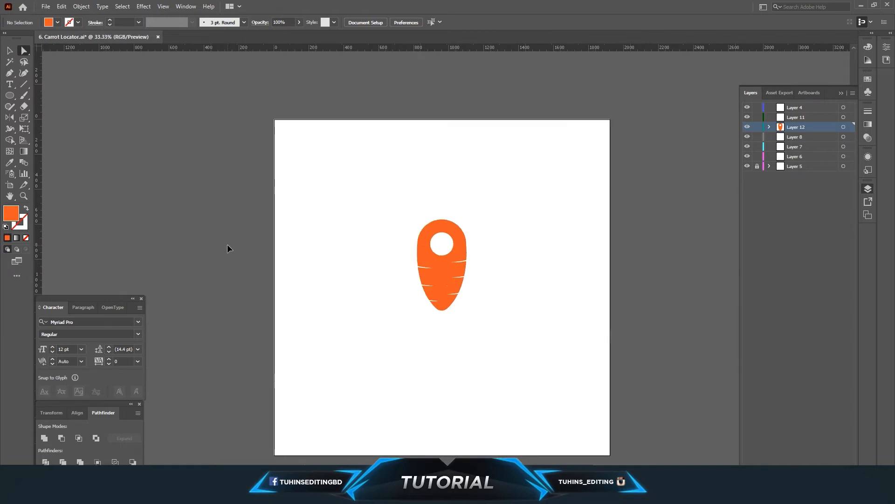
Draw a half-leaf above the carrot with a straight right edge and a curved left edge, about 29 px wide and 116 px high.
key(ctrl+1)
key(ctrl+0)
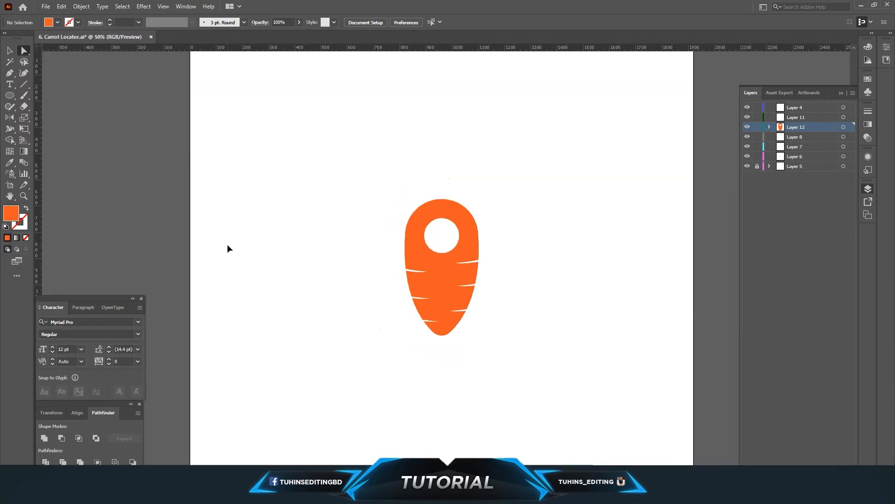
key(ctrl+1)
key(ctrl+plus)
key(ctrl+plus)
scroll(439, 220, up, 8)
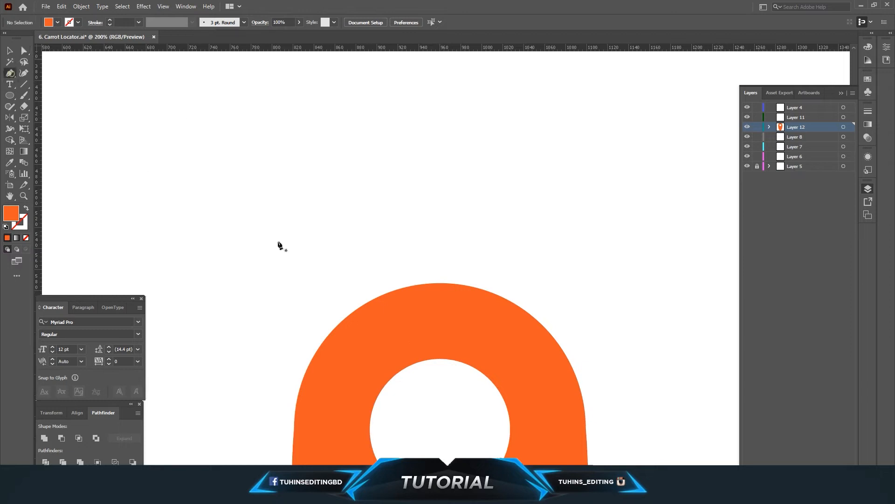
click(341, 131)
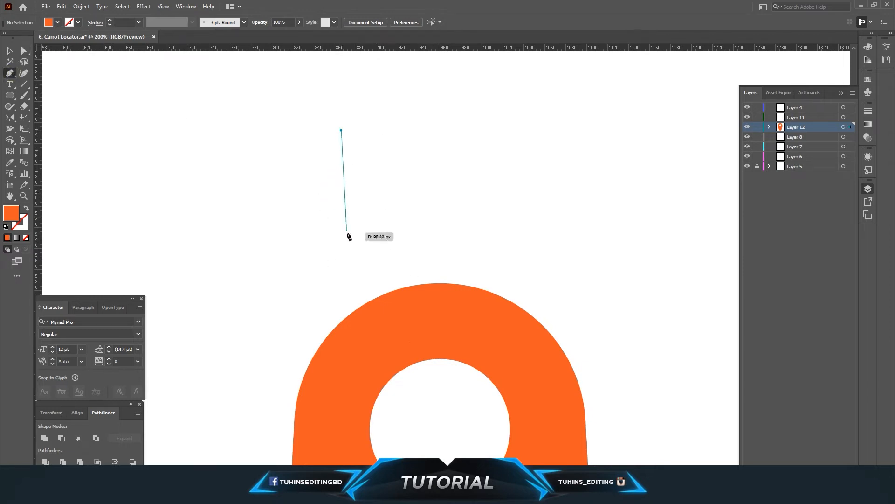
click(341, 236)
drag(342, 131, 403, 73)
click(11, 51)
drag(329, 131, 329, 113)
drag(314, 174, 311, 174)
Paste a copy of the half-leaf in place, reflect it across the vertical axis and move it against the original's straight edge.
click(61, 6)
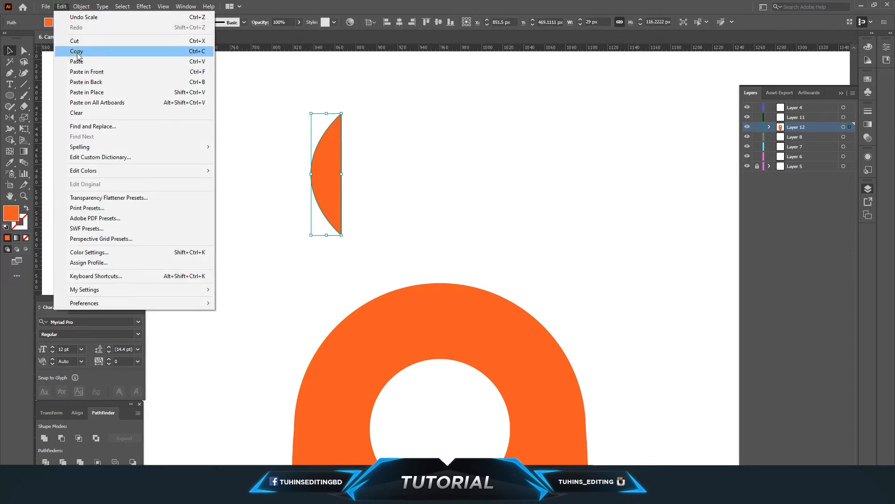
click(83, 93)
click(81, 6)
mouse_move(93, 17)
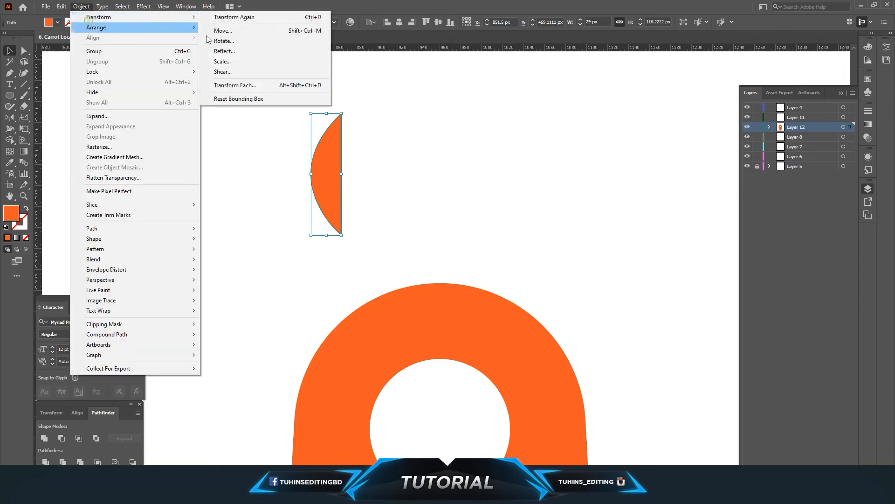
click(235, 48)
click(450, 306)
click(359, 191)
drag(345, 180, 358, 180)
scroll(408, 182, up, 2)
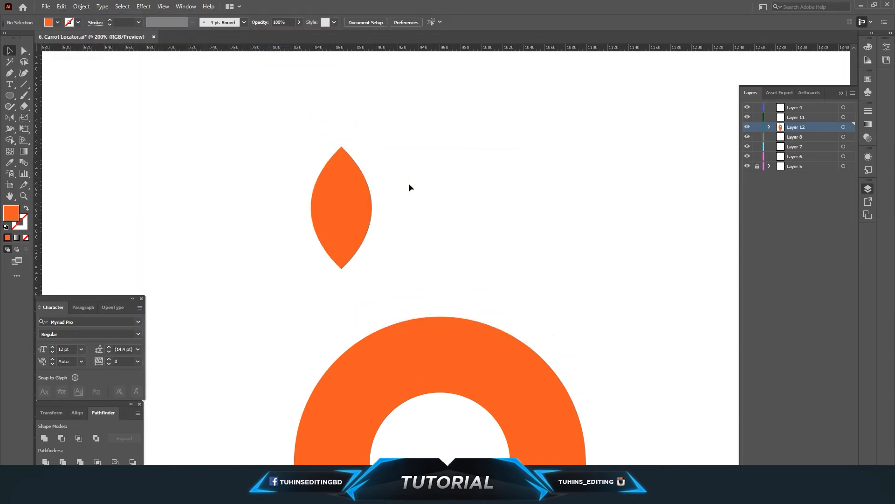
Unite the two leaf halves into one shape and fill it with dark green.
key(ctrl+a)
click(44, 438)
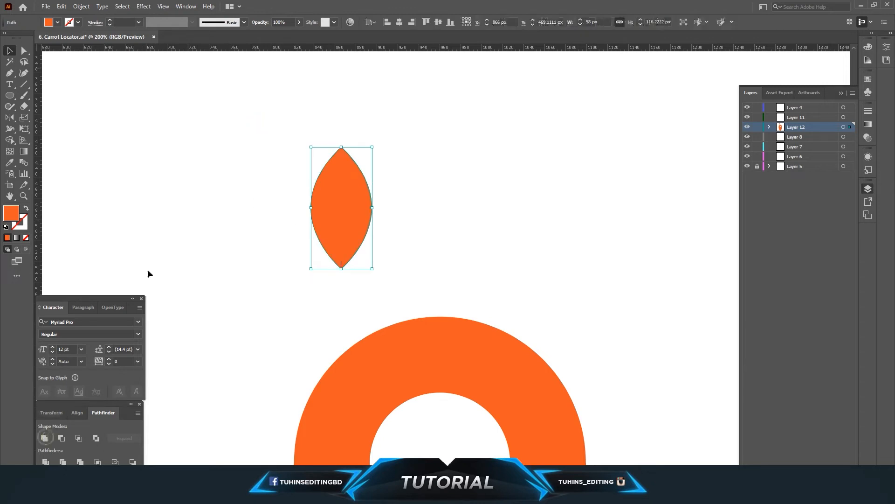
click(52, 25)
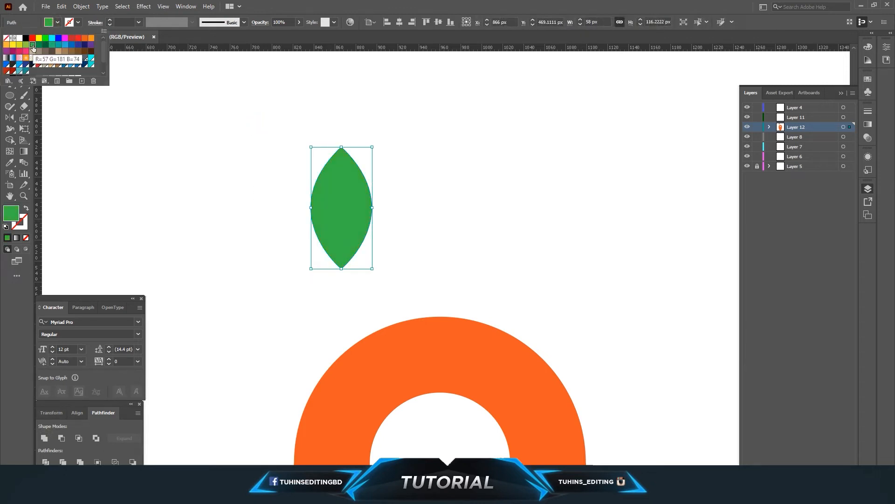
click(25, 46)
click(31, 45)
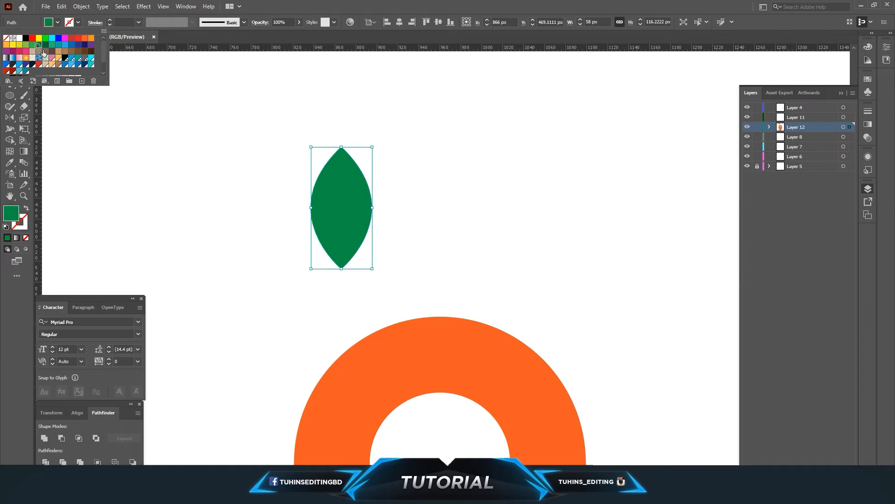
click(408, 166)
click(408, 167)
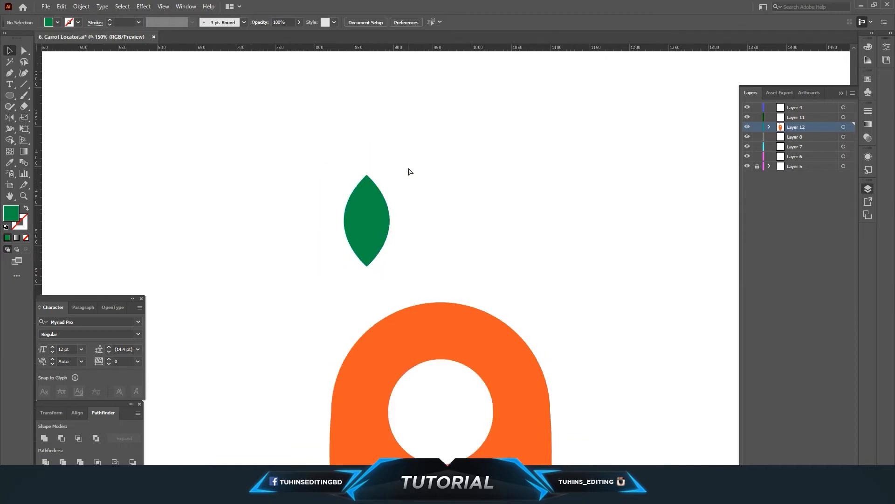
Center the leaf above the carrot and stretch it upward to a height of about 162 px.
key(ctrl+minus)
key(ctrl+minus)
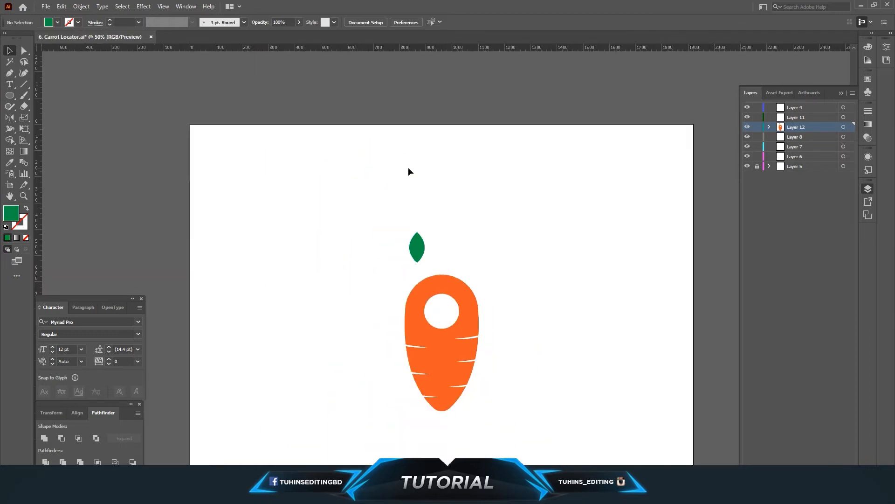
key(ctrl+plus)
click(394, 245)
drag(393, 246, 442, 259)
drag(443, 220, 441, 195)
click(492, 236)
Duplicate the leaf, rotate the copy about 45 degrees clockwise and place it just right of the center leaf.
click(449, 253)
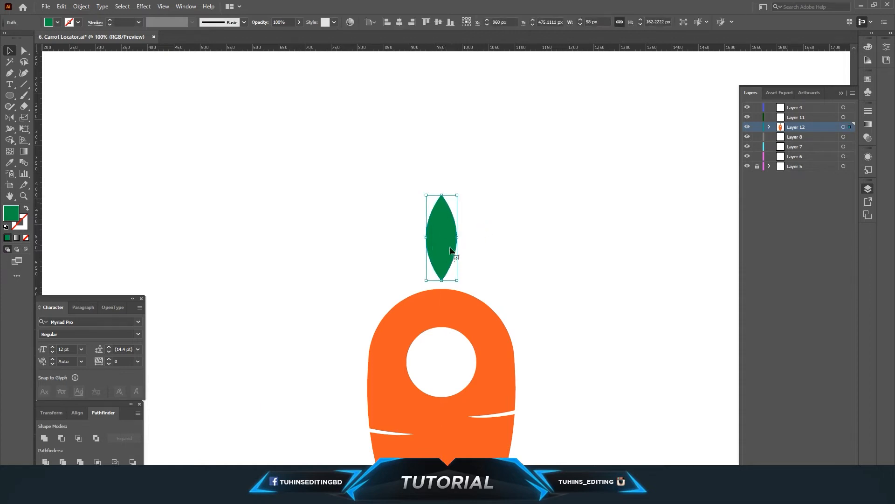
drag(446, 263, 515, 274)
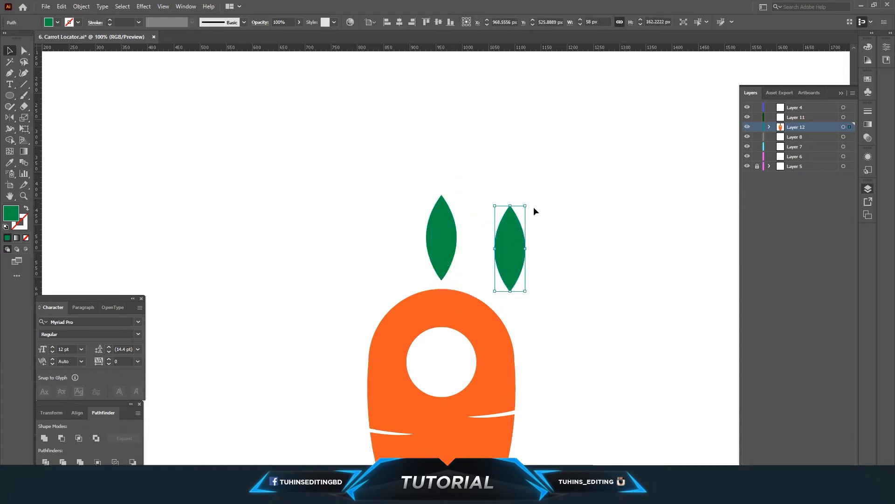
drag(538, 211, 590, 256)
drag(515, 259, 490, 260)
click(546, 270)
Paste a copy of the tilted leaf in place, reflect it across the vertical axis and move it left of the center leaf.
click(489, 254)
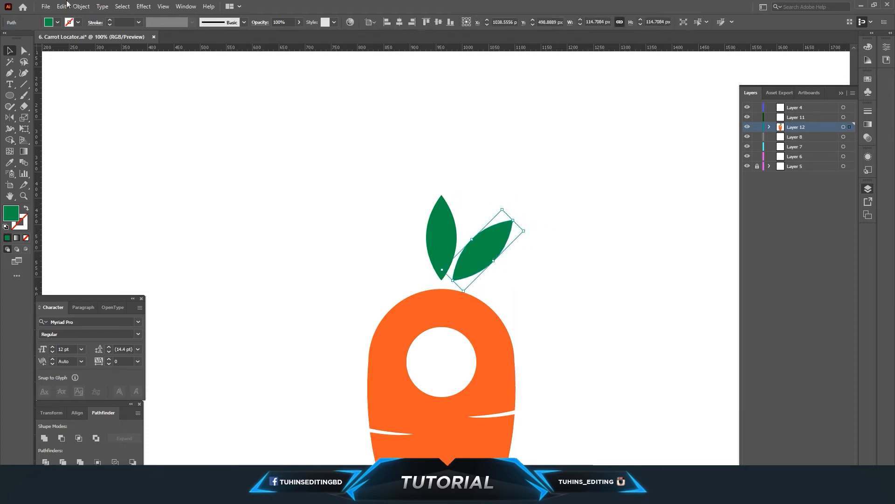
click(61, 6)
click(75, 50)
click(62, 6)
click(80, 95)
click(81, 6)
mouse_move(88, 15)
click(224, 56)
click(387, 209)
click(450, 306)
drag(494, 266, 421, 267)
click(501, 273)
Nudge the carrot body slightly upward, closer to the leaves.
click(532, 294)
key(ctrl+minus)
key(ctrl+minus)
key(ctrl+minus)
key(ctrl+minus)
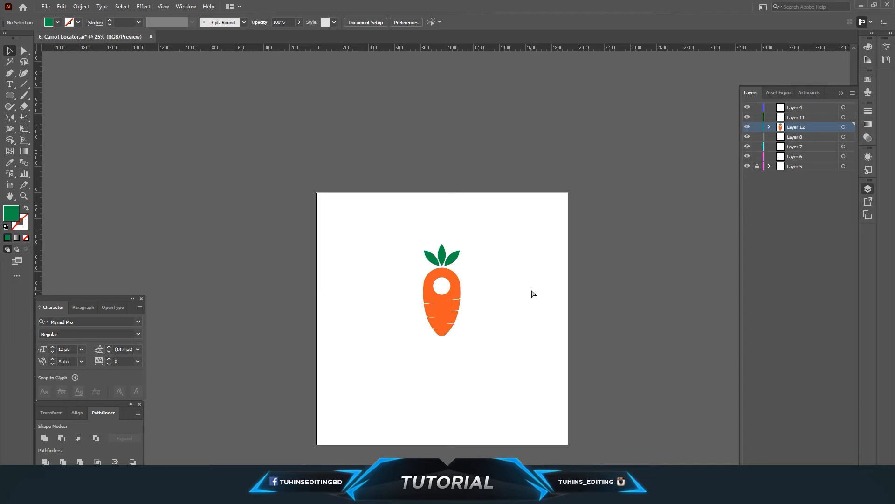
key(ctrl+plus)
key(ctrl+plus)
click(476, 295)
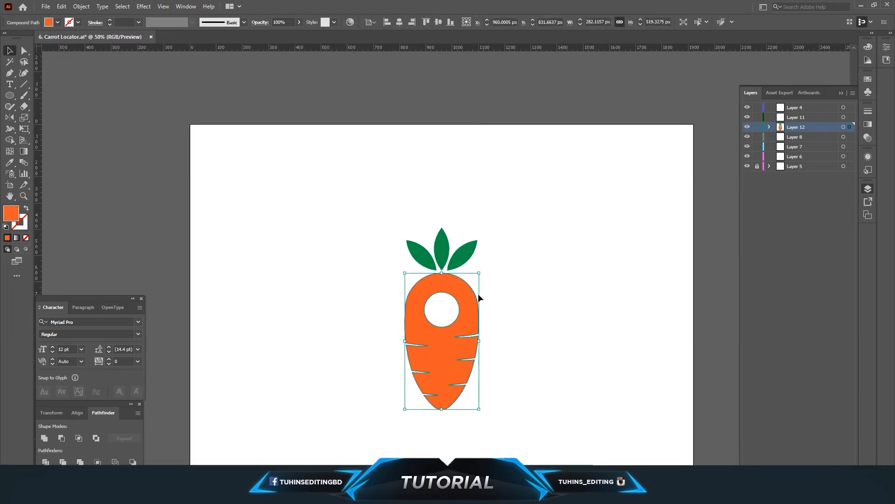
click(495, 289)
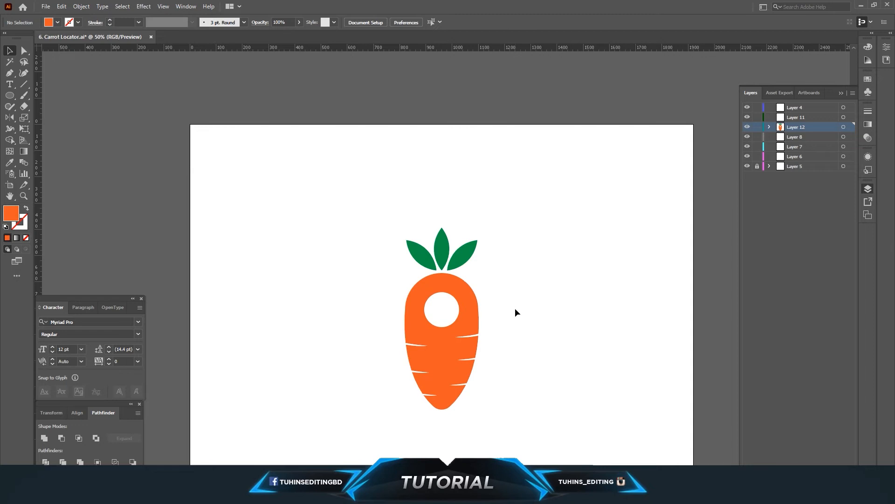
Scale the whole carrot with its leaves down to about two thirds and move it slightly up on the artboard.
key(ctrl+minus)
key(ctrl+minus)
key(ctrl+minus)
key(ctrl+plus)
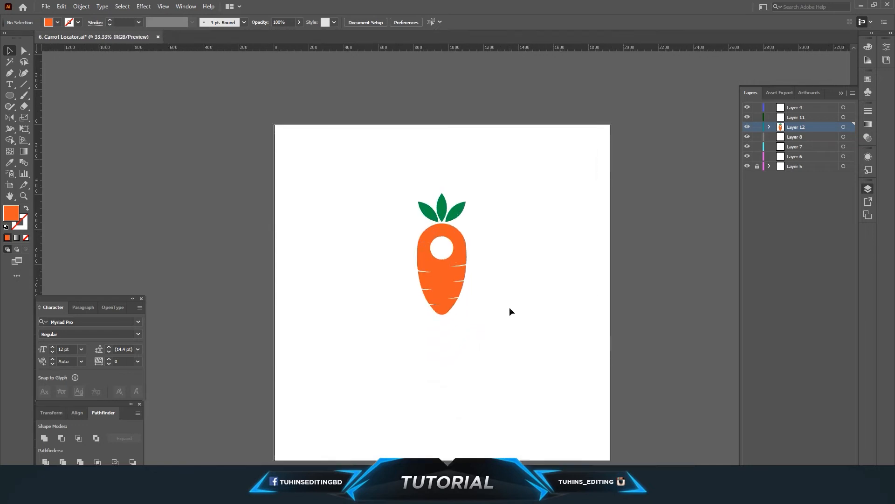
scroll(379, 306, down, 1)
drag(370, 152, 465, 287)
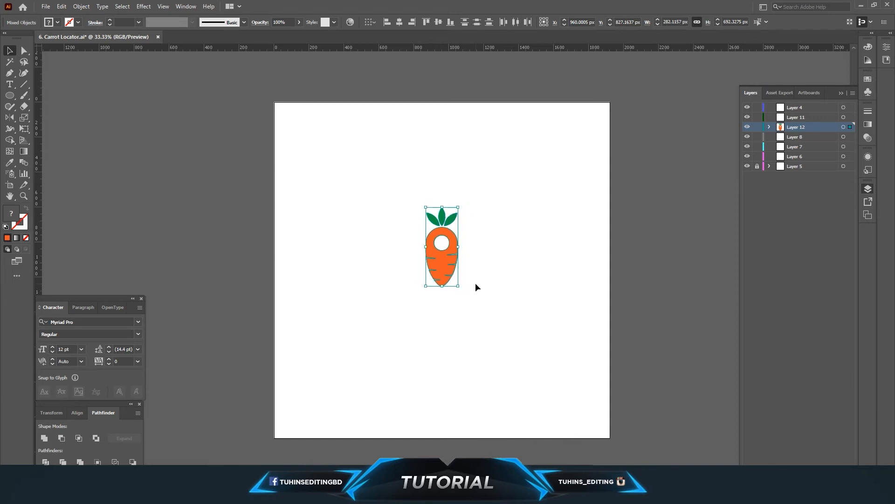
click(478, 285)
drag(402, 187, 477, 292)
drag(447, 262, 447, 254)
click(493, 276)
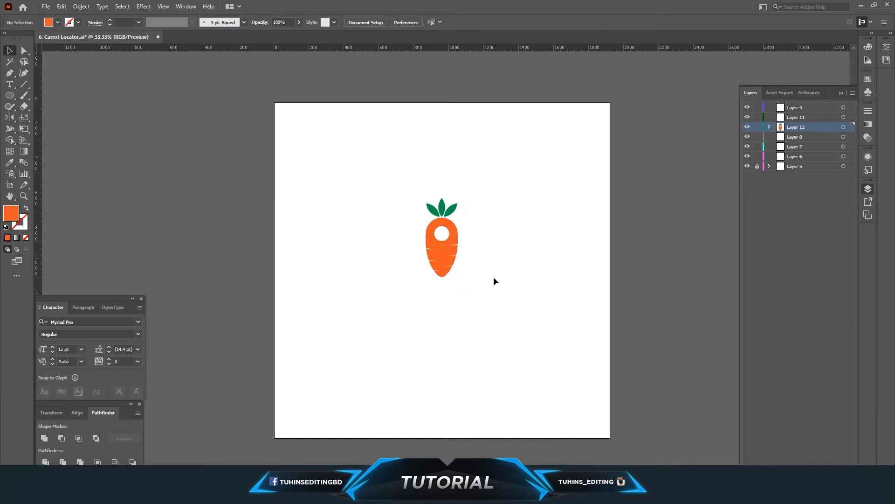
Lock Layer 12 and add the text "CARROT" on Layer 8 below the carrot.
key(t)
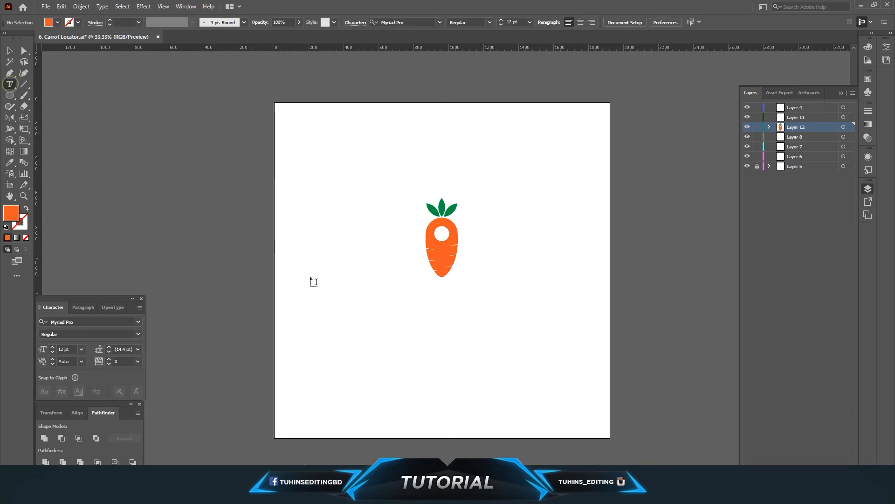
click(758, 127)
click(794, 136)
click(401, 318)
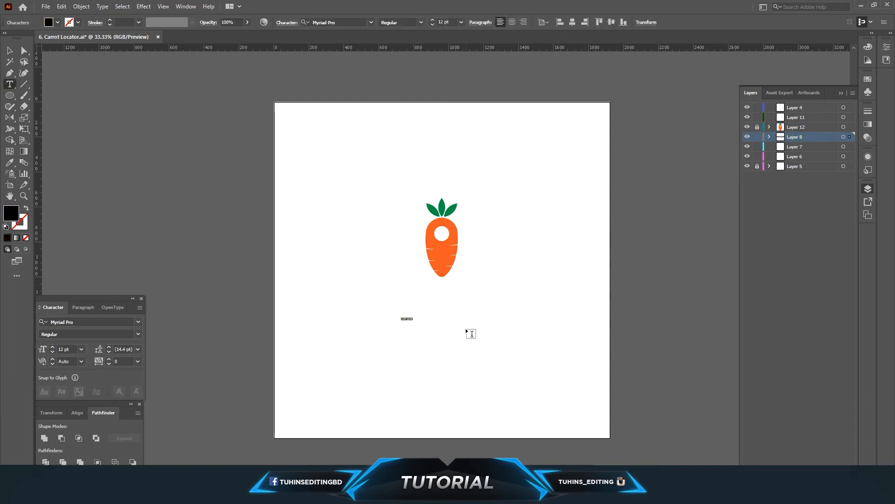
text(CARROT)
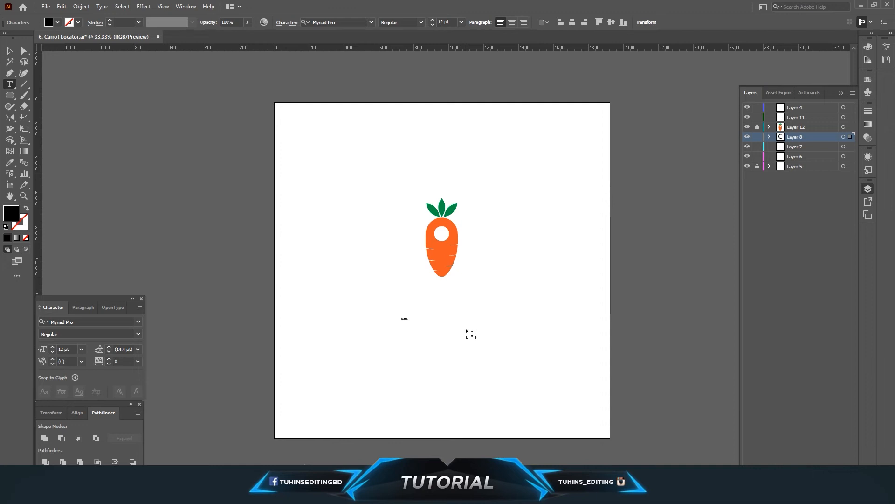
key(Escape)
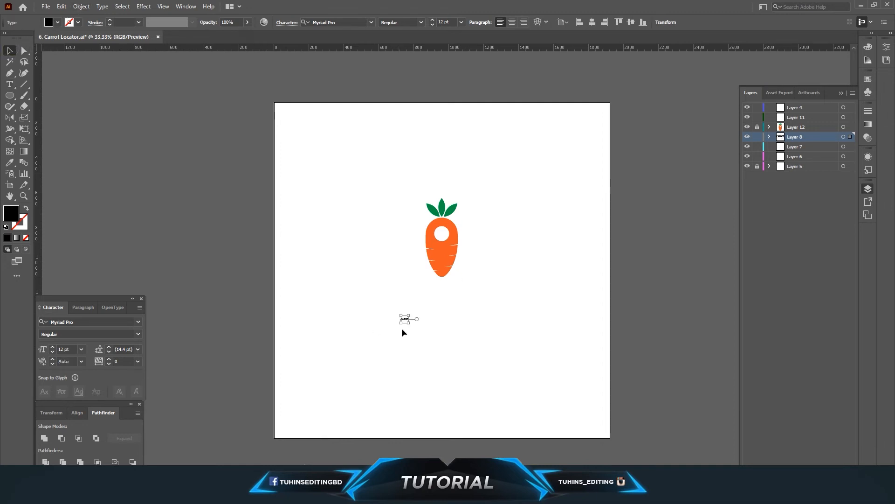
Enlarge the CARROT text to about 152 pt, centered beneath the carrot, and fill it with dark gray.
drag(409, 322, 522, 403)
drag(447, 334, 443, 299)
click(57, 22)
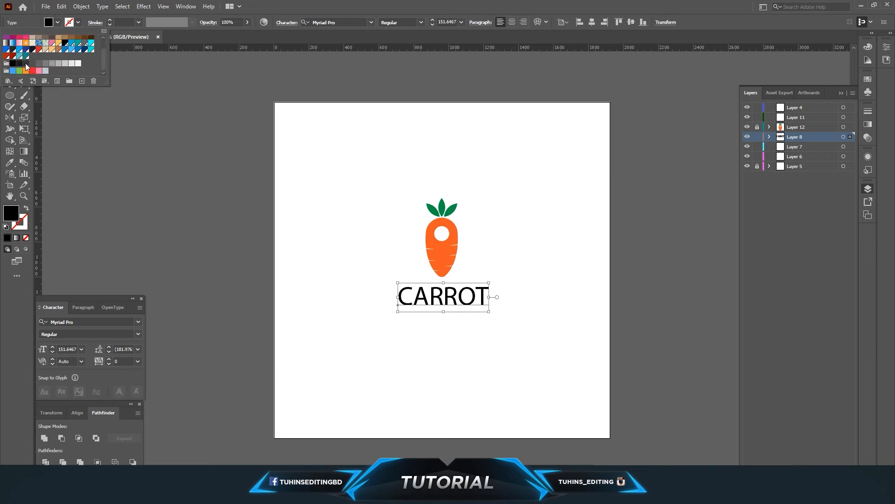
click(25, 64)
click(364, 129)
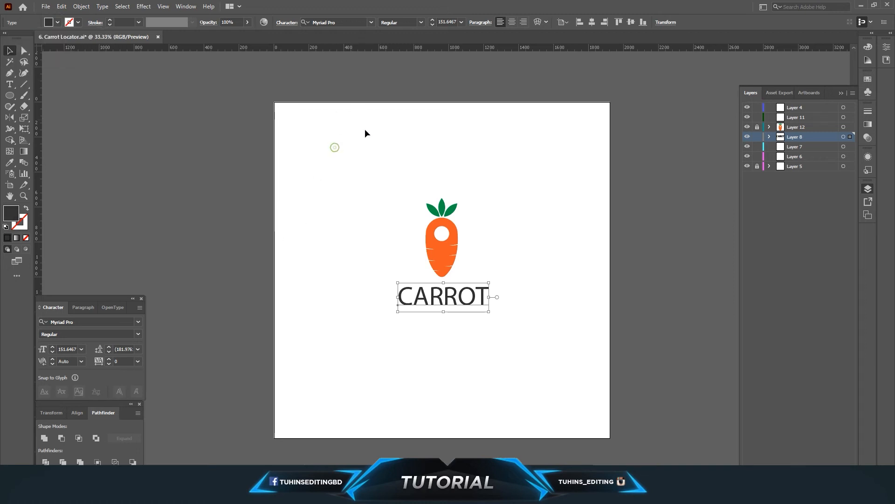
scroll(366, 132, up, 3)
click(372, 22)
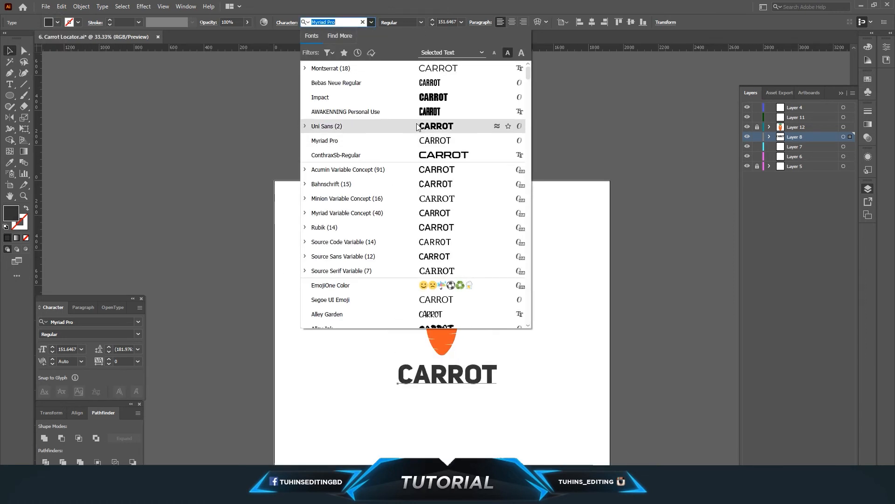
scroll(445, 191, down, 5)
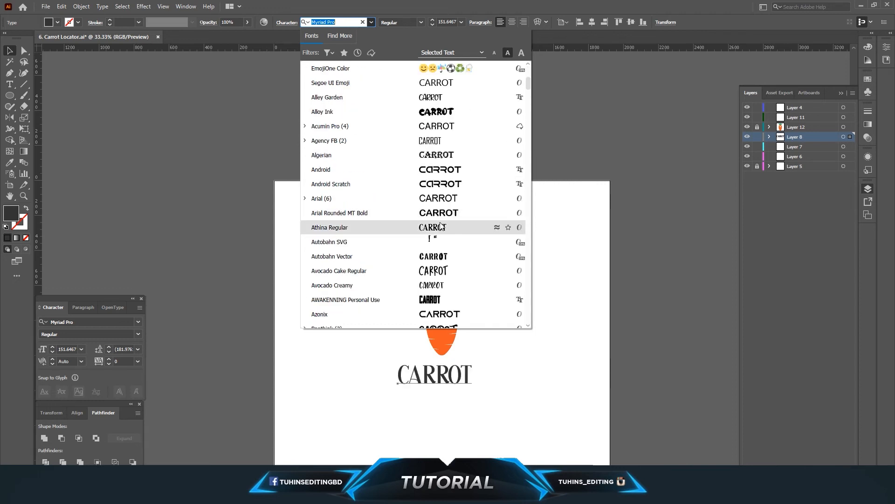
scroll(447, 232, down, 3)
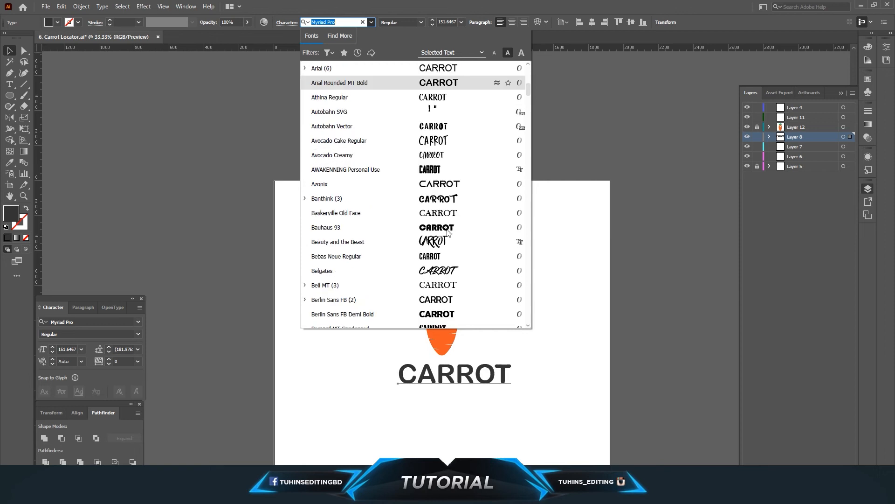
key(Escape)
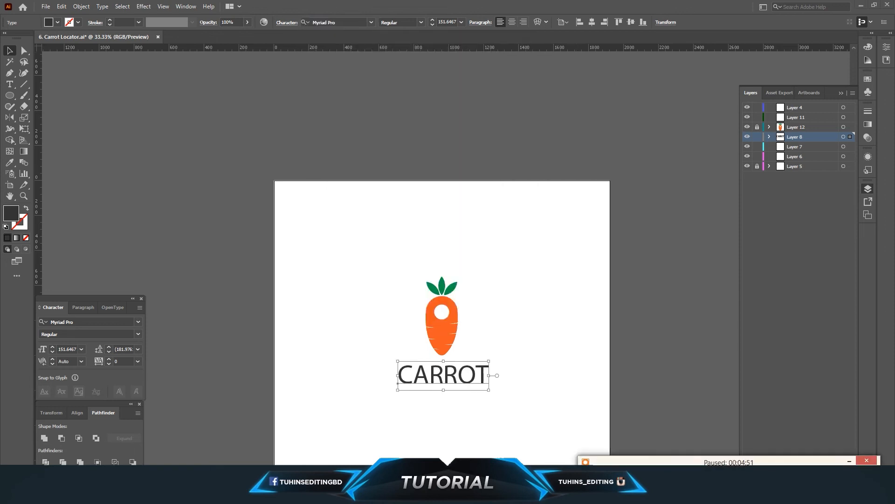
click(848, 461)
scroll(398, 183, up, 1)
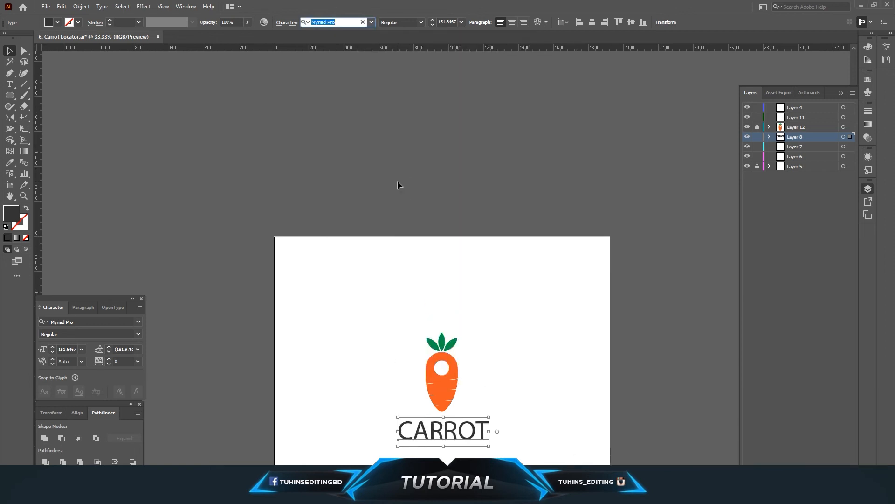
Set the font of the CARROT text to Cubadak Regular, comparing previews of the available fonts.
click(372, 22)
scroll(440, 218, down, 2)
scroll(440, 219, down, 5)
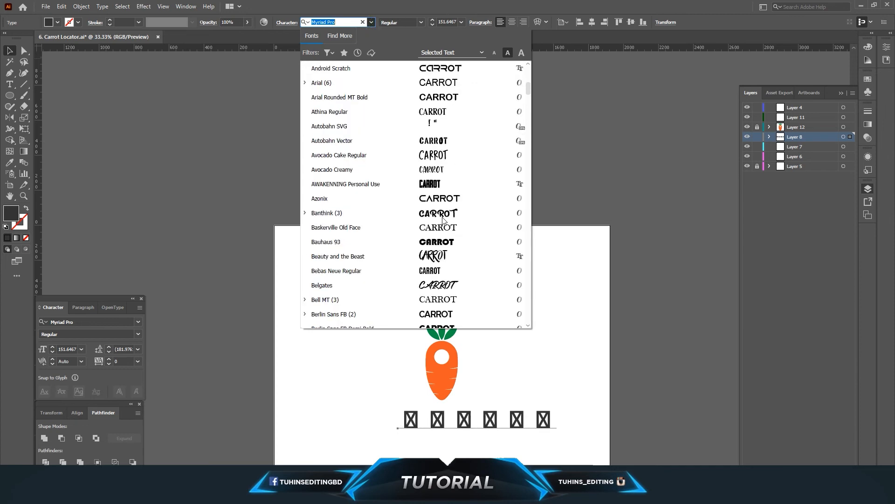
scroll(439, 205, down, 3)
scroll(441, 204, down, 1)
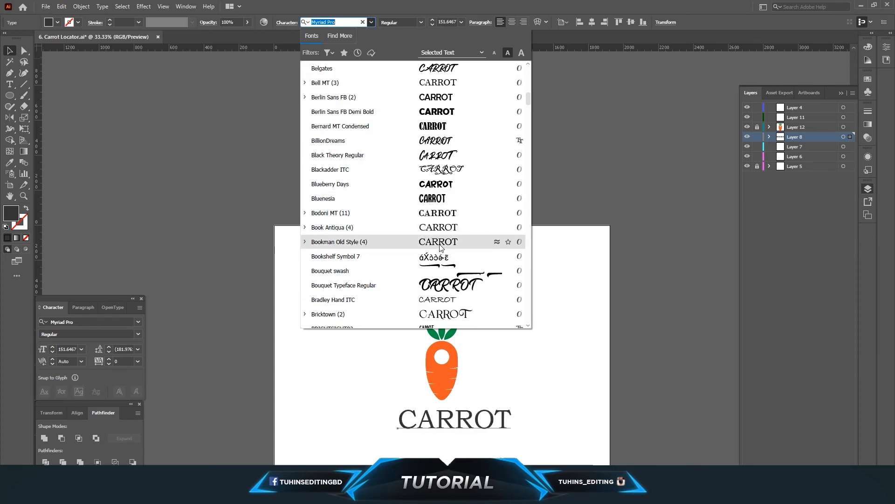
scroll(440, 219, down, 3)
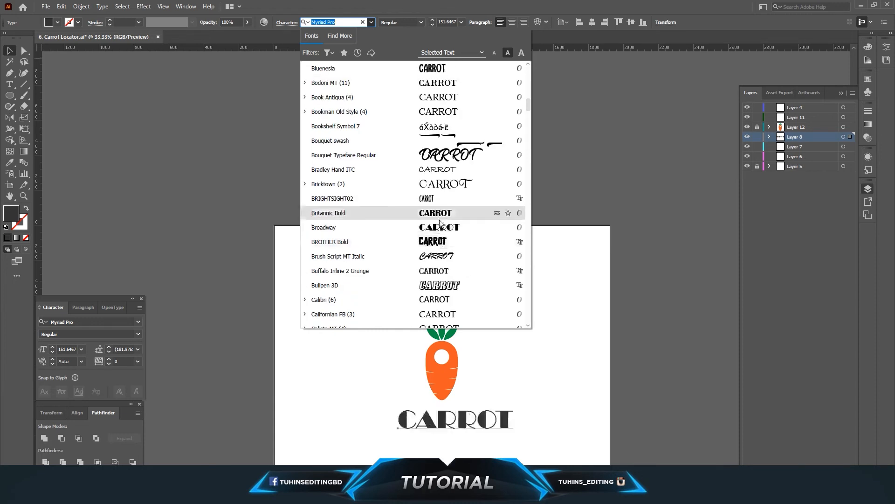
scroll(439, 235, down, 3)
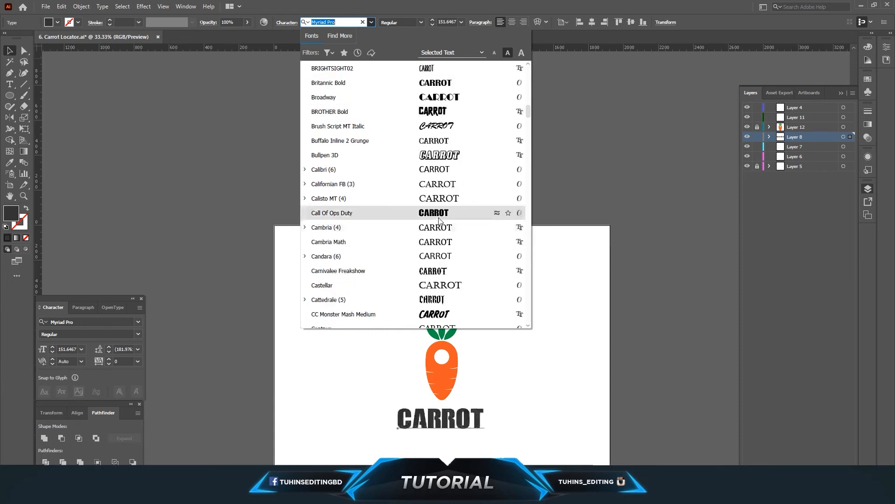
scroll(438, 270, down, 2)
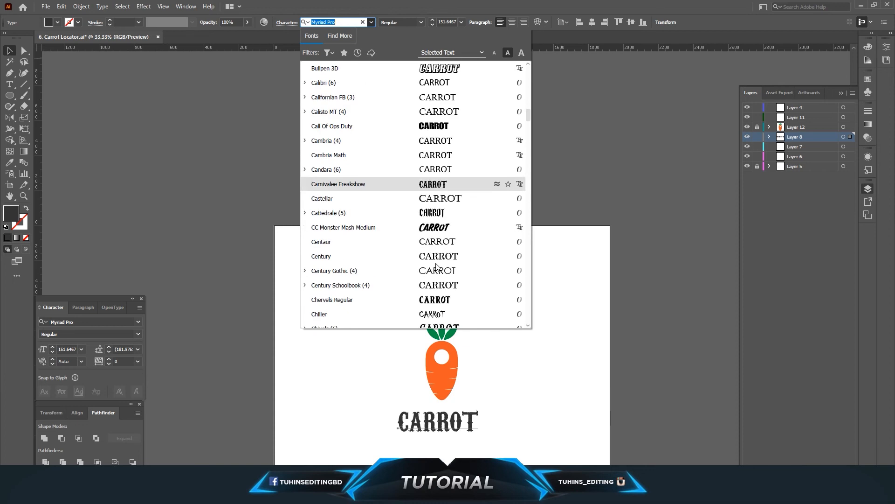
scroll(440, 256, down, 2)
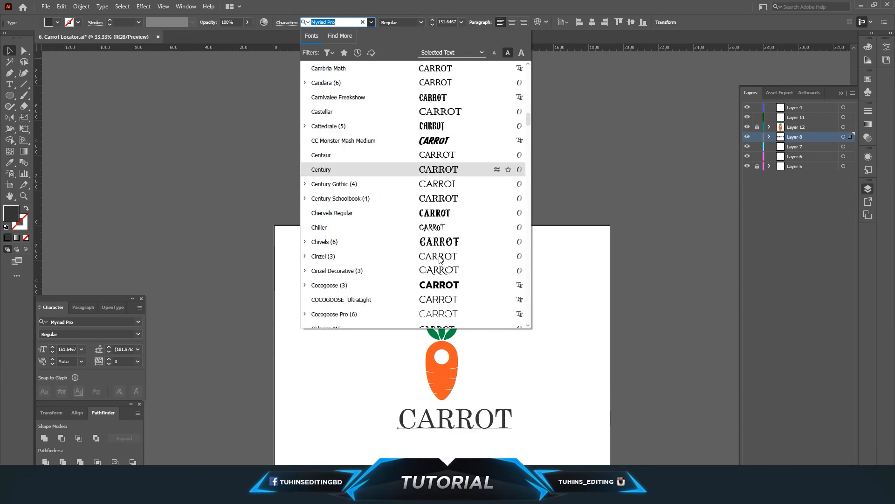
scroll(443, 280, down, 2)
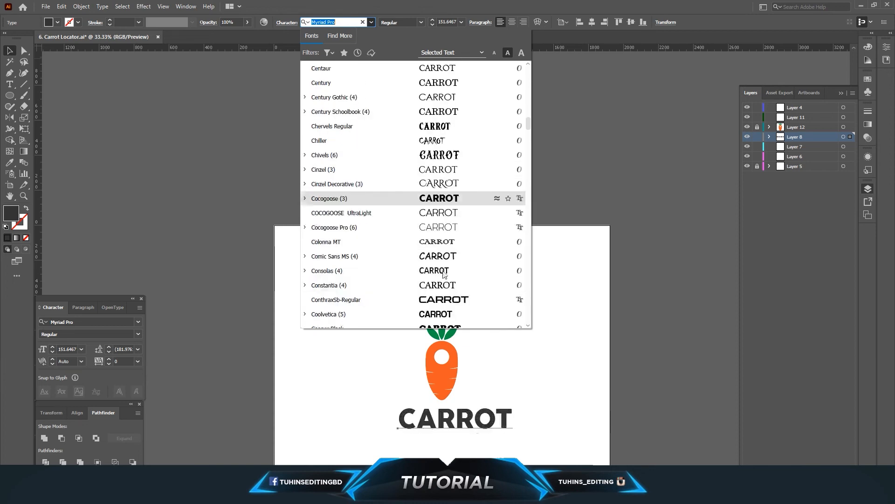
scroll(441, 263, down, 2)
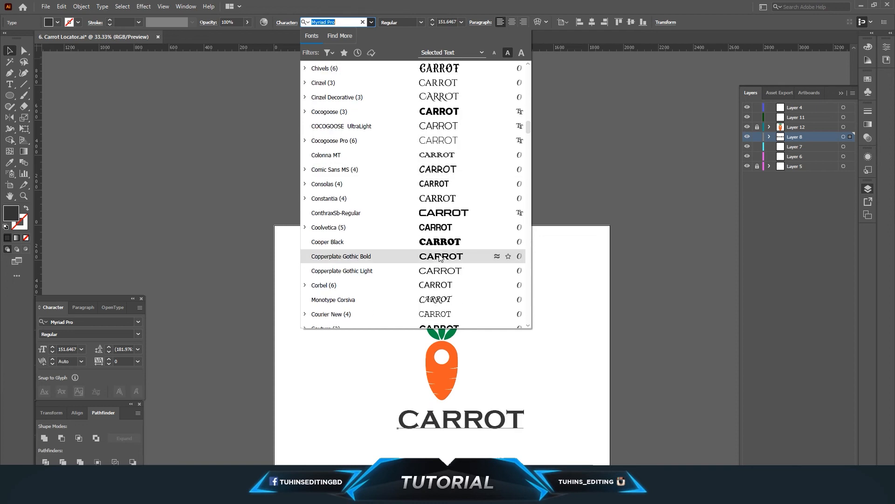
scroll(441, 258, down, 2)
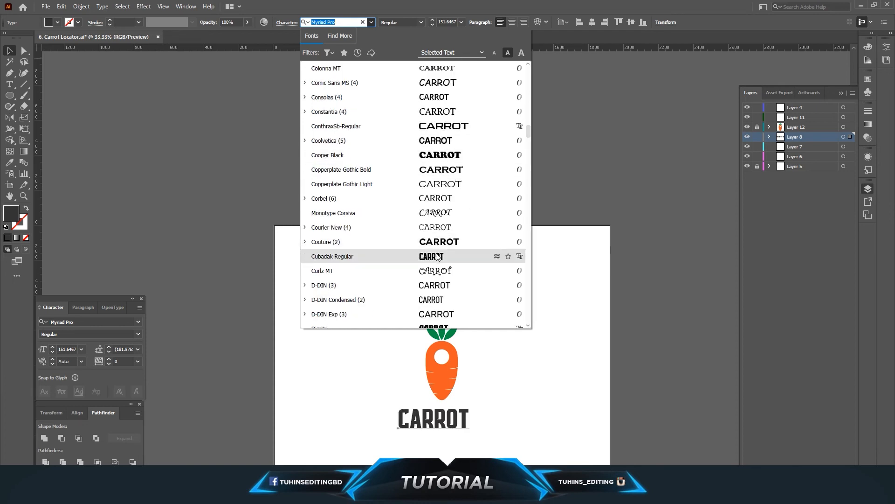
click(437, 256)
Move the CARROT text slightly right so it is centered beneath the carrot, and deselect it.
scroll(514, 314, down, 2)
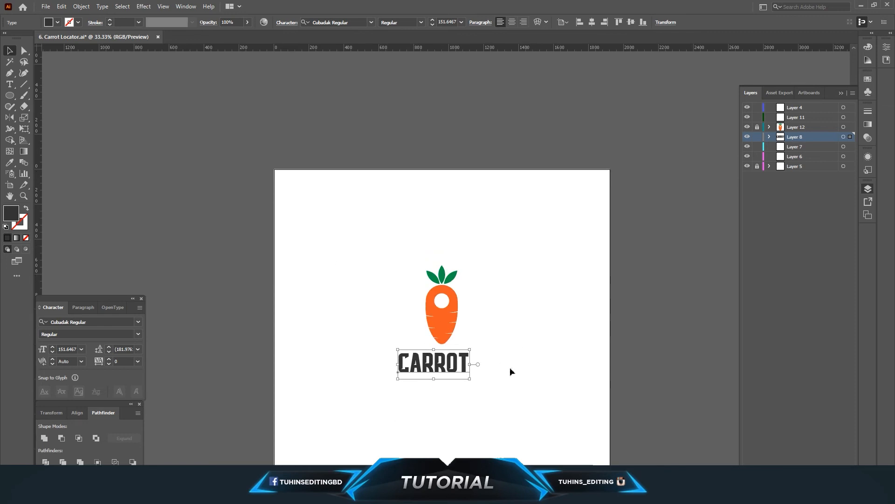
mouse_move(448, 366)
mouse_down()
mouse_move(464, 364)
mouse_move(456, 366)
mouse_up()
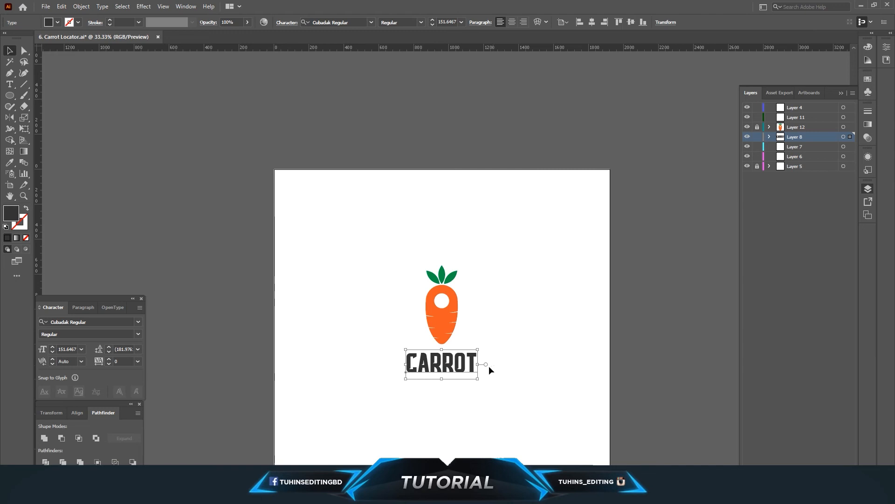
click(502, 361)
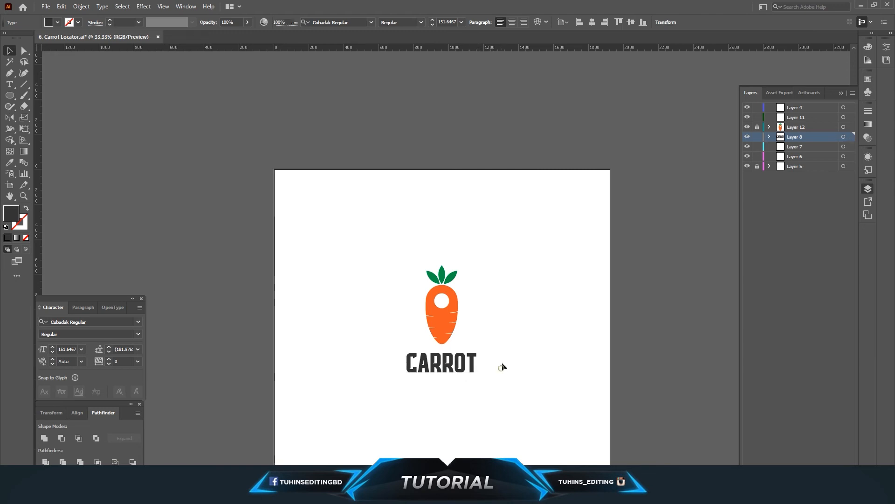
scroll(503, 355, down, 2)
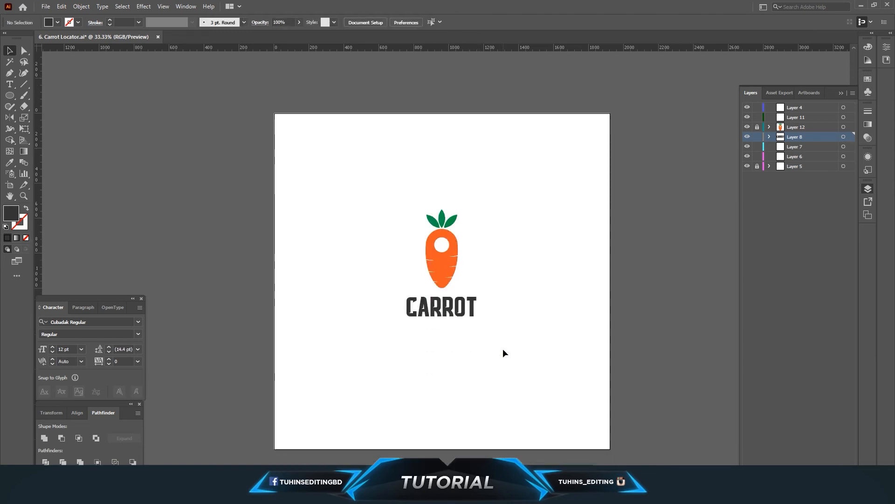
Lock Layer 8 and add the text "LOCATOR" on Layer 7 below the CARROT text.
click(464, 309)
click(756, 137)
click(795, 147)
scroll(562, 275, down, 2)
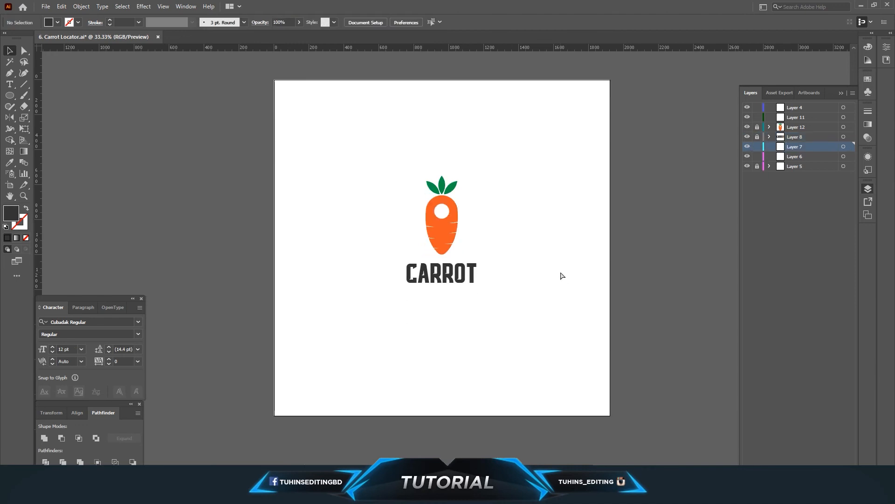
key(ctrl+equal)
key(ctrl+equal)
text(CARROT)
drag(500, 266, 500, 341)
key(Return)
text(LOCAT)
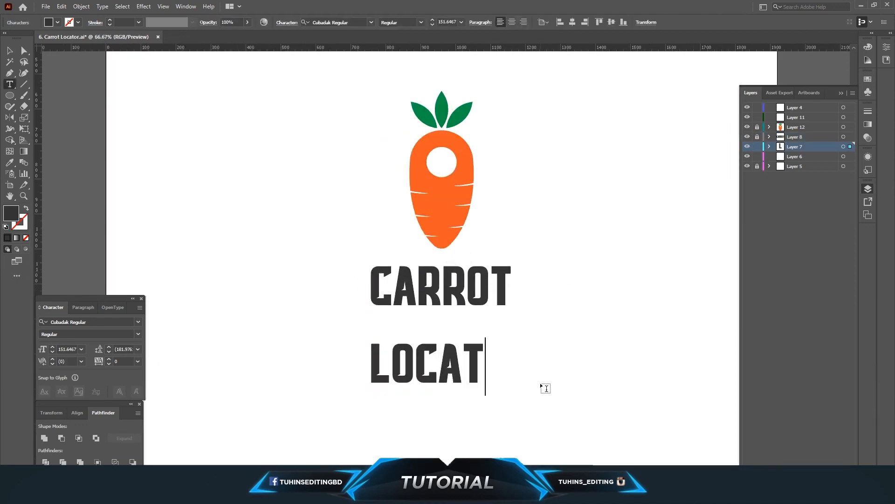
text(OR)
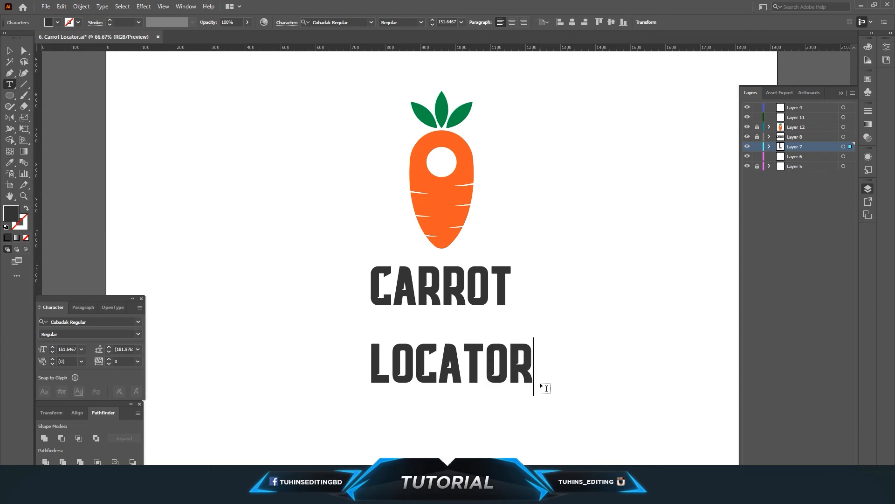
click(9, 49)
Try the Raleway ExtraBold font on the LOCATOR text.
click(353, 21)
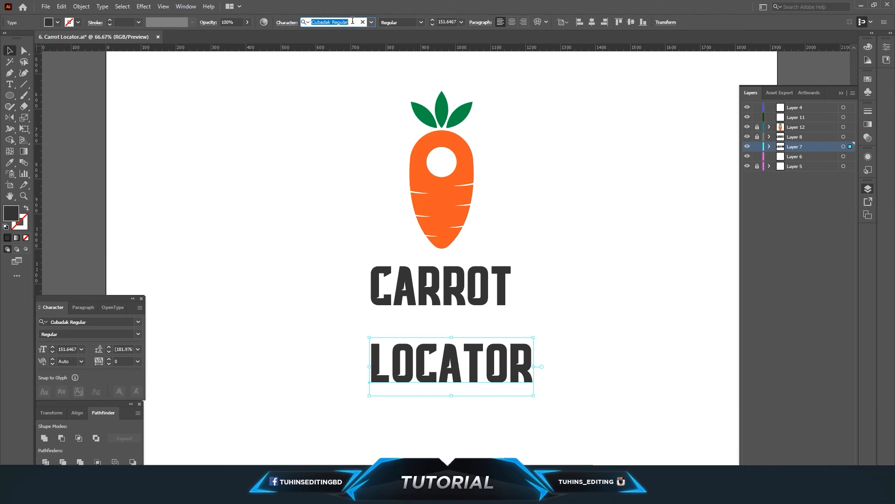
text(RALE)
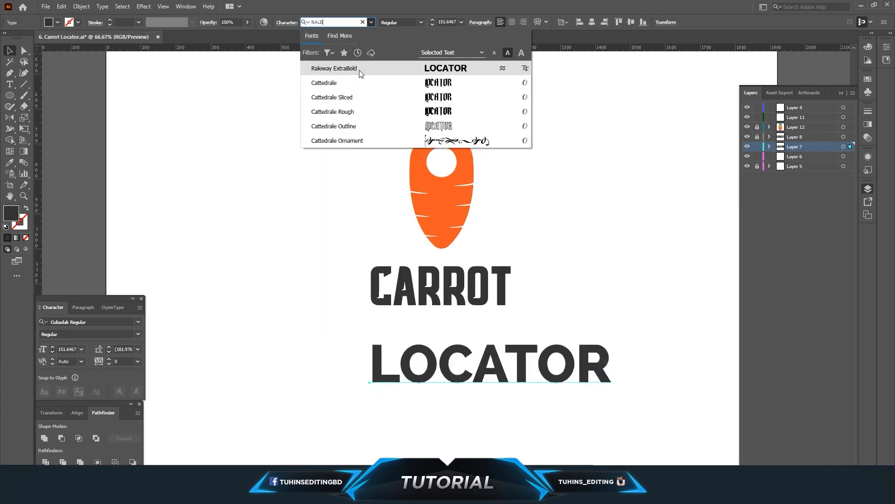
click(359, 68)
Set the font of the LOCATOR text to Montserrat Bold.
click(336, 22)
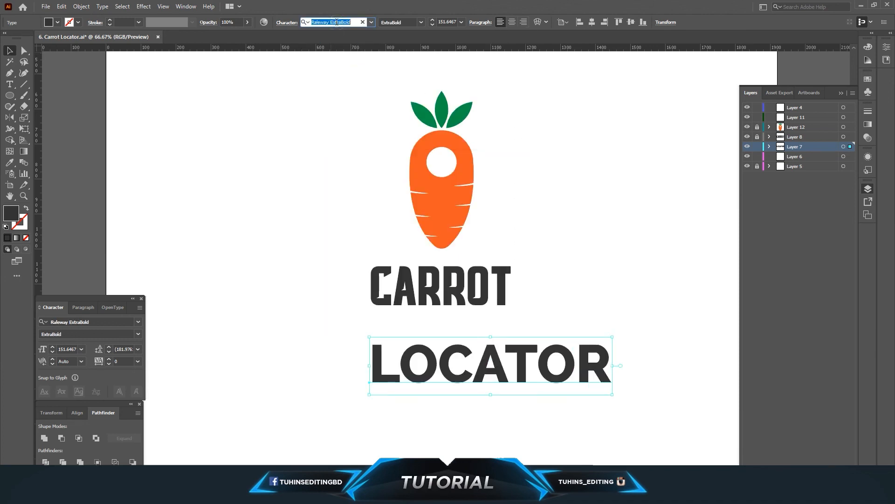
text(MONT)
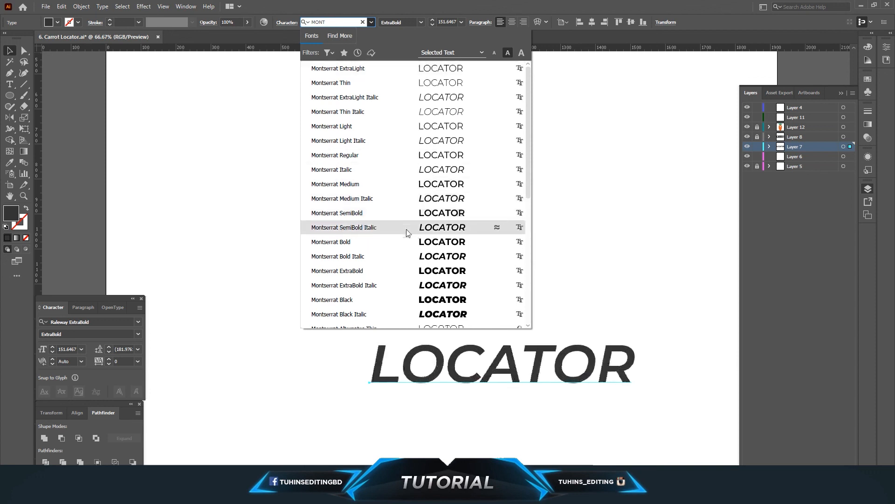
click(406, 240)
Scale the LOCATOR text down to about 55 pt and place it directly beneath the CARROT text.
drag(639, 397, 474, 373)
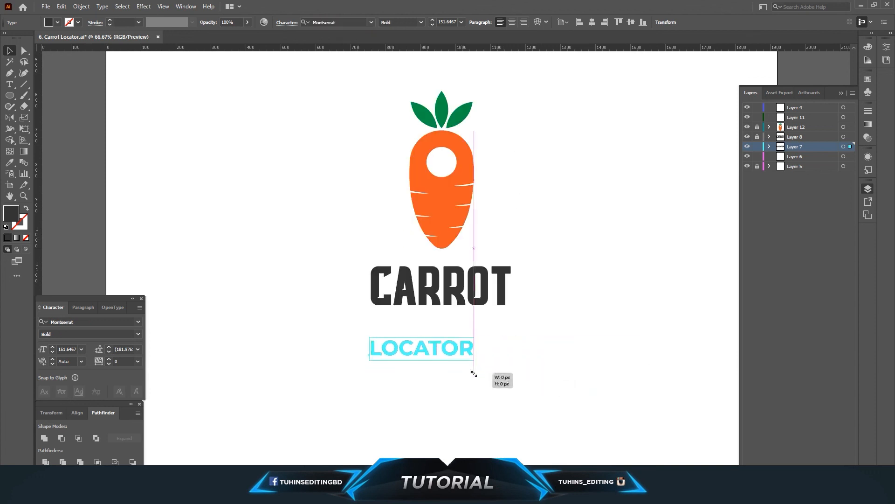
click(469, 372)
drag(446, 346, 462, 324)
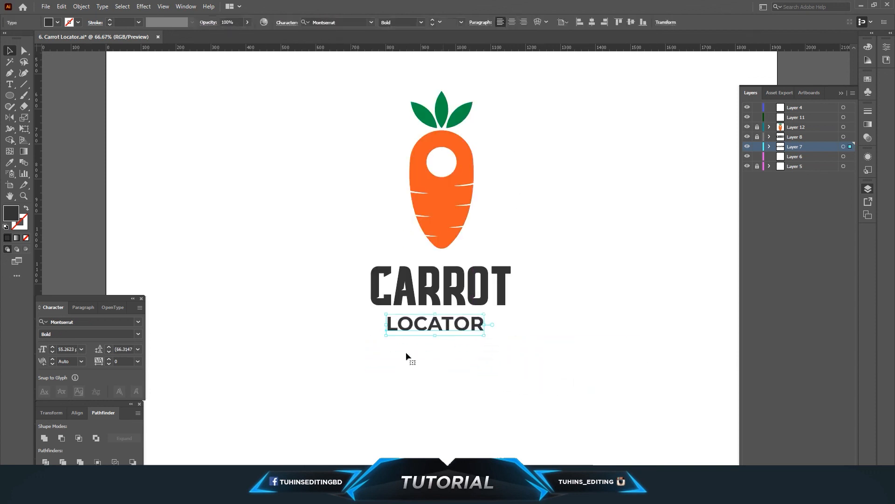
Change the LOCATOR text to the Medium weight and set its tracking to 350.
click(421, 22)
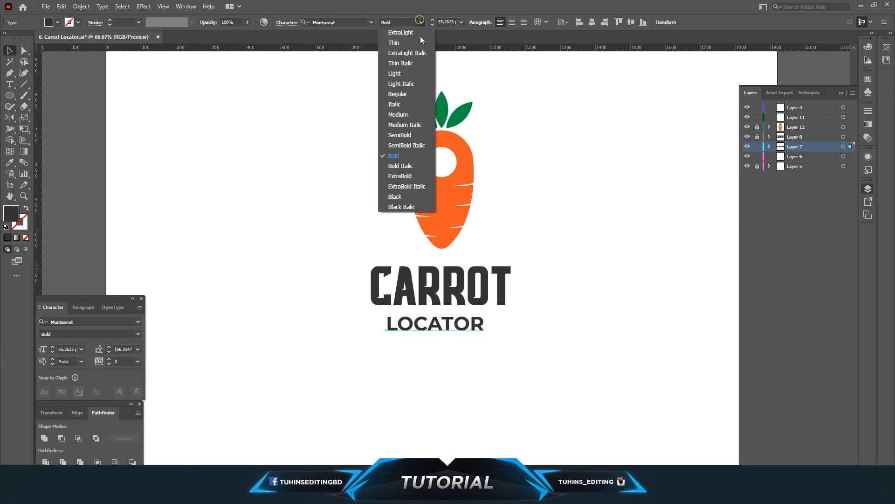
click(399, 115)
click(137, 361)
click(153, 347)
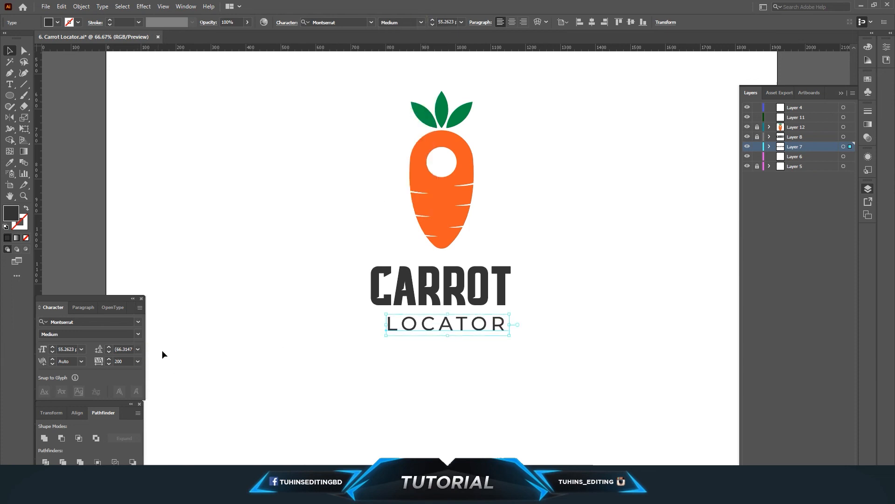
click(99, 359)
key(Return)
Scale the LOCATOR text down to about 43 pt and nudge it slightly up and right, closer beneath CARROT.
drag(529, 336, 497, 335)
click(495, 338)
click(483, 324)
key(Up)
key(Up)
key(Up)
key(Up)
key(Right)
key(Right)
key(Right)
key(Up)
click(472, 349)
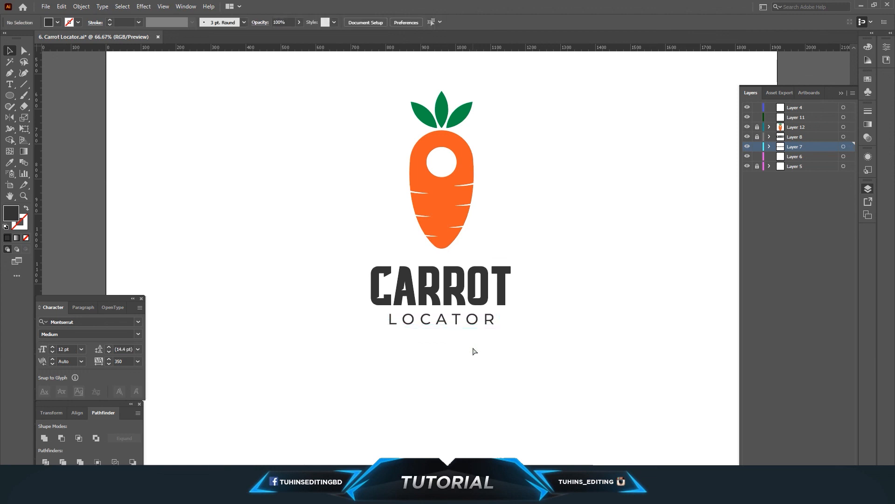
key(ctrl+minus)
key(ctrl+minus)
key(ctrl+plus)
key(ctrl+plus)
click(442, 323)
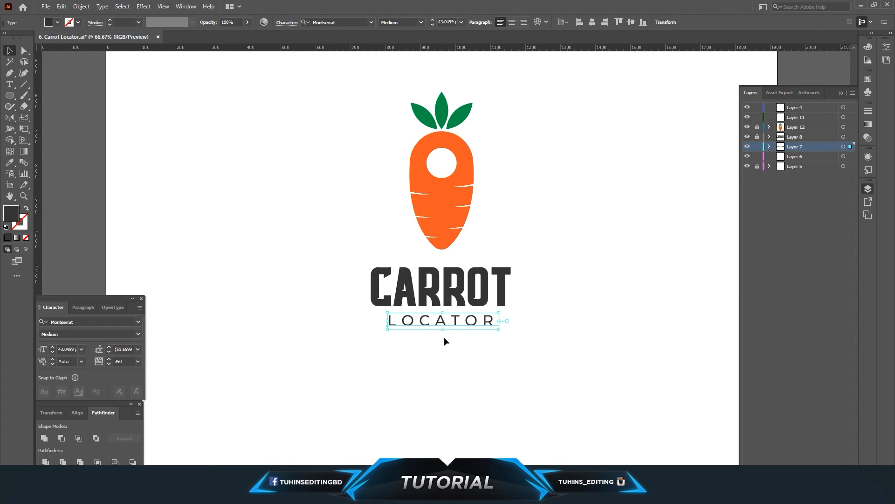
click(444, 339)
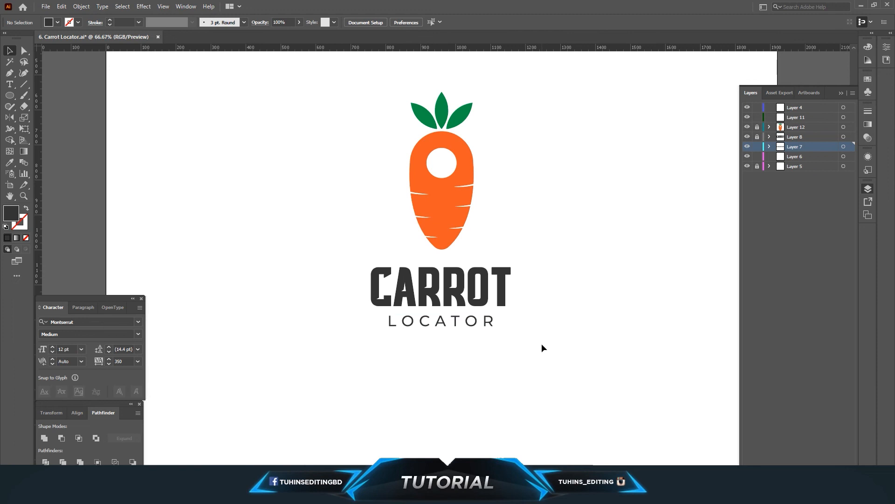
Save the document with the whole artboard in view.
key(ctrl+minus)
key(ctrl+minus)
key(ctrl+minus)
key(ctrl+plus)
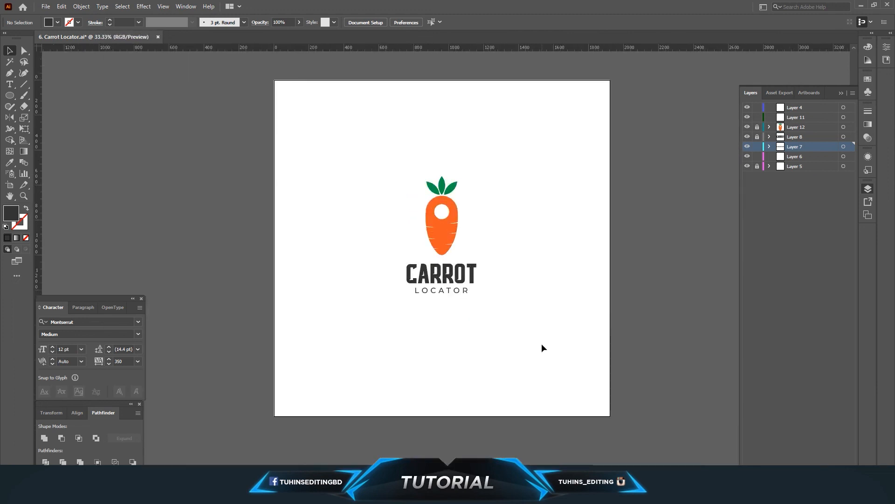
key(ctrl+s)
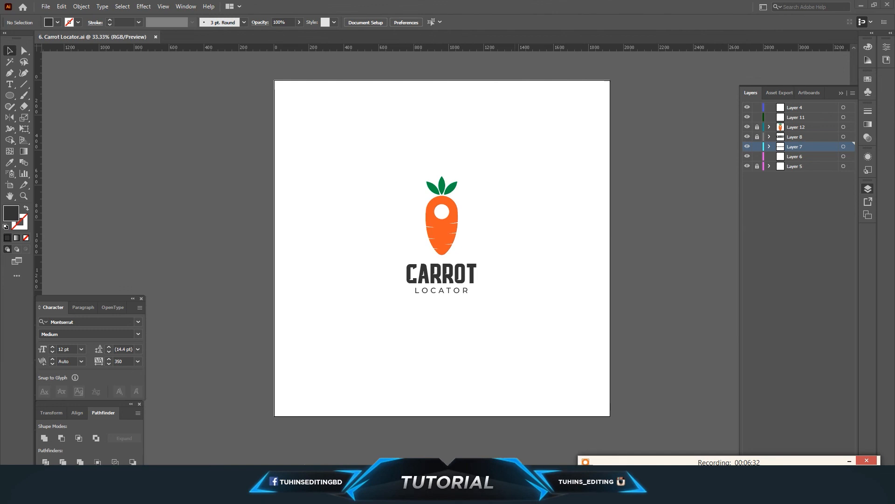